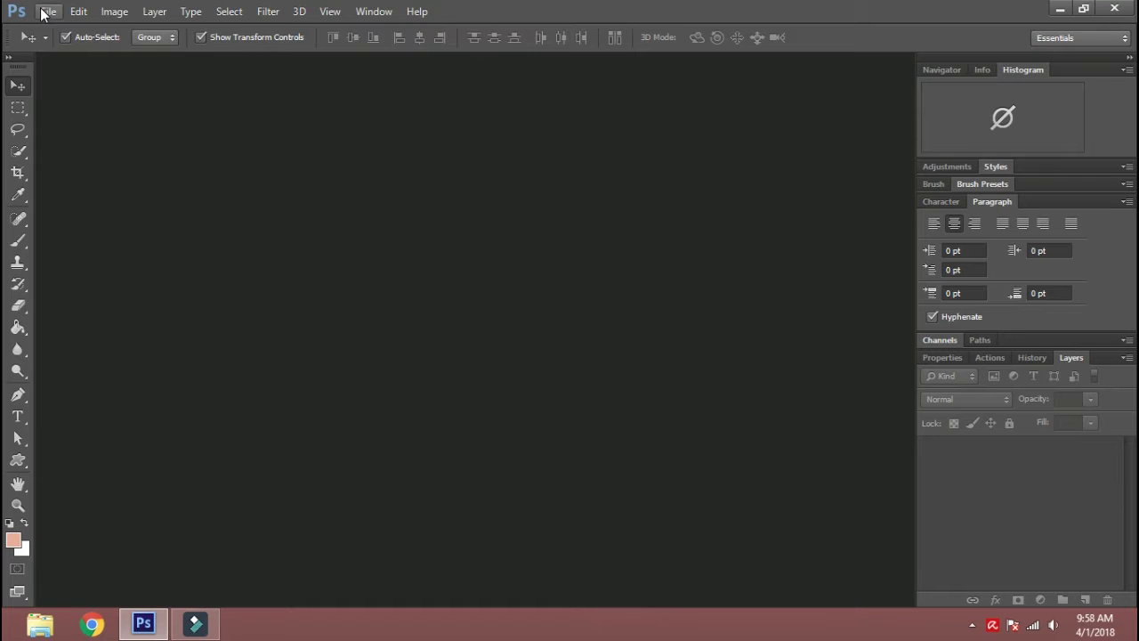
- After the finished-result preview, bring up File > Open
{"action": "left_click", "coordinate": [48, 10]}
- Open the stormy rocky beach photo wallpaper2you_161841.jpg from the bottom of the Open dialog
{"action": "left_click", "coordinate": [71, 42]}
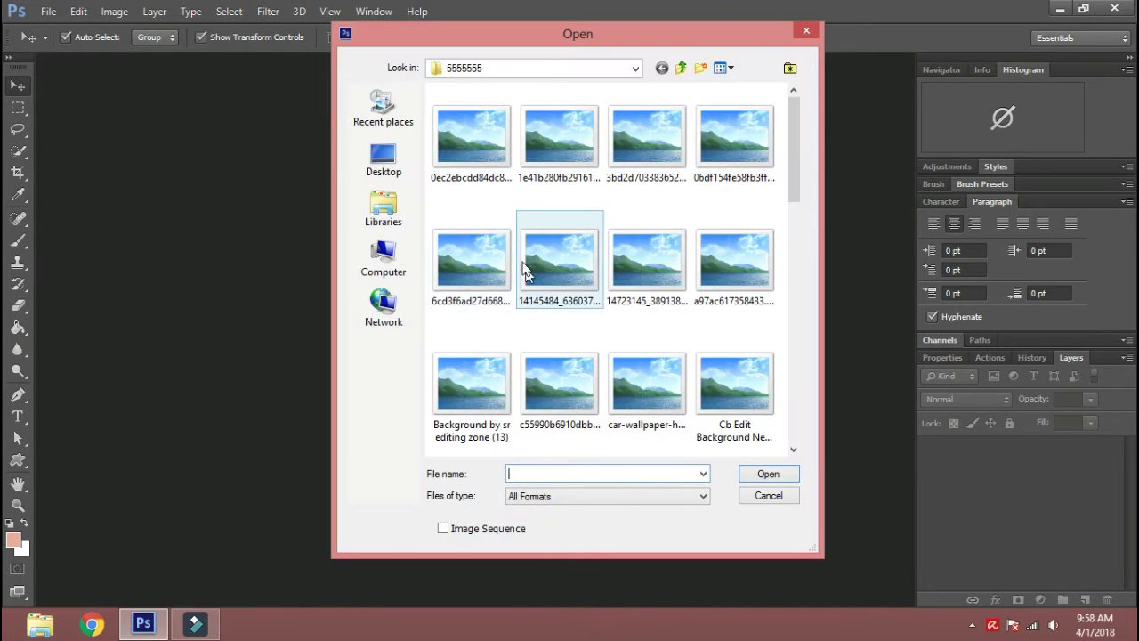
{"action": "left_click_drag", "start_coordinate": [794, 164], "coordinate": [794, 418]}
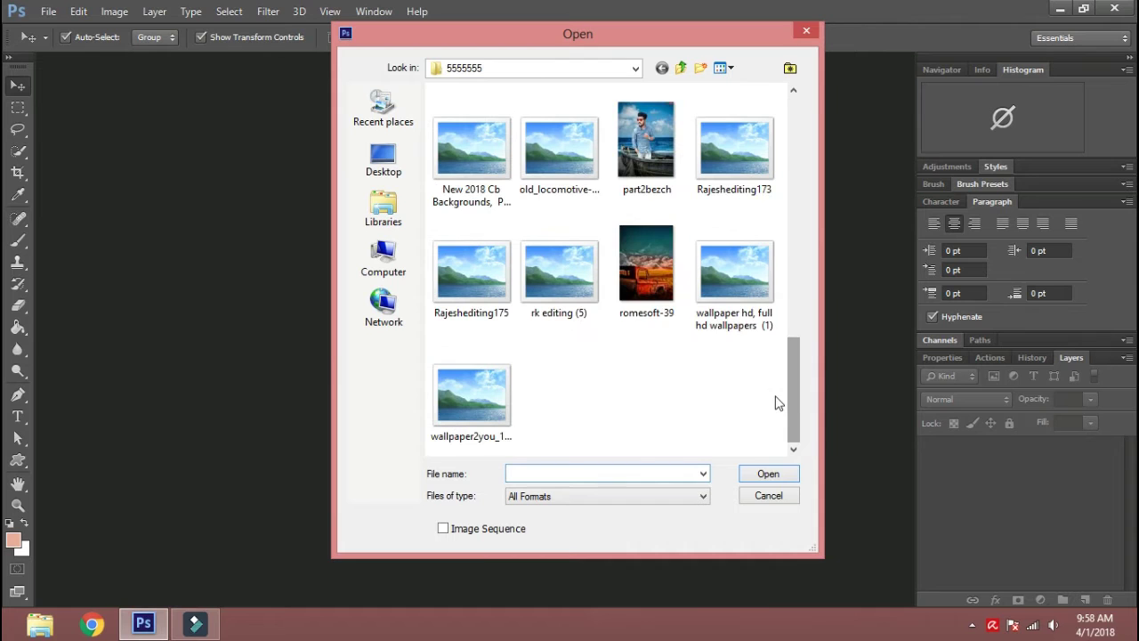
{"action": "double_click", "coordinate": [494, 377]}
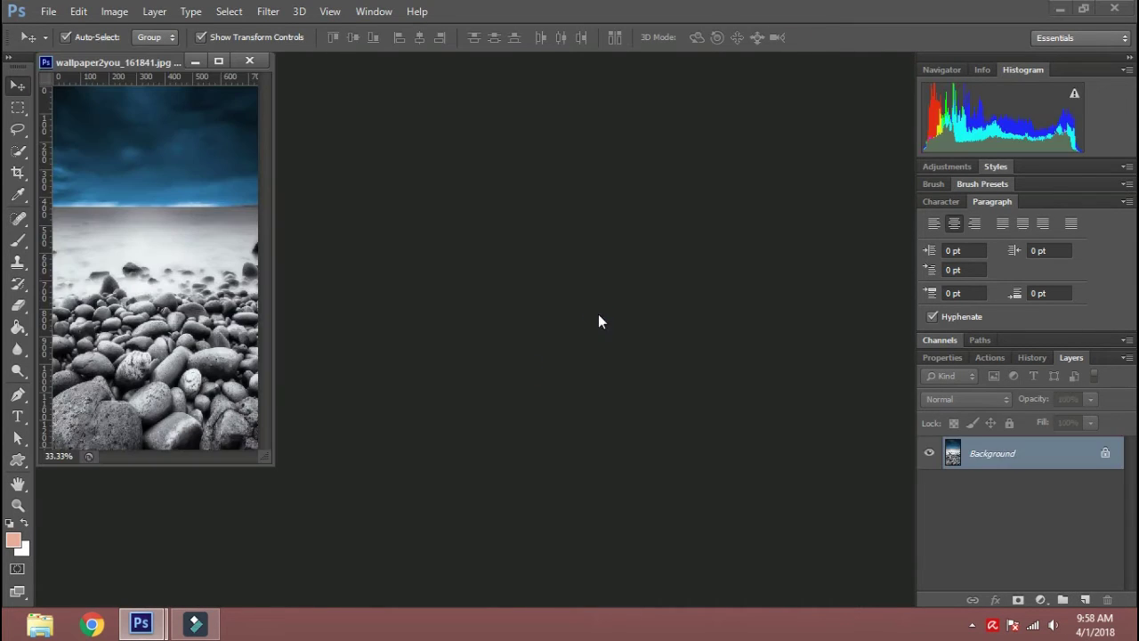
{"action": "key", "text": "ctrl+o"}
- Open 20180318_121630.png, the cut-out of the man, from the Desktop
{"action": "left_click", "coordinate": [384, 156]}
{"action": "scroll", "coordinate": [709, 326], "scroll_direction": "down", "scroll_amount": 5}
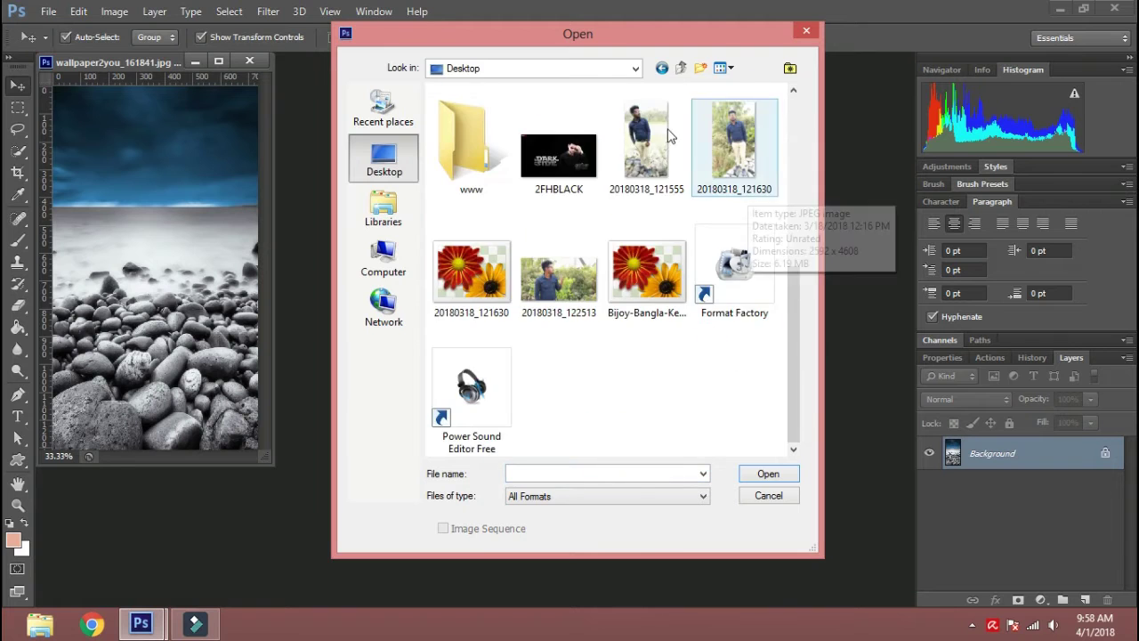
{"action": "scroll", "coordinate": [639, 367], "scroll_direction": "up", "scroll_amount": 3}
{"action": "scroll", "coordinate": [639, 368], "scroll_direction": "down", "scroll_amount": 2}
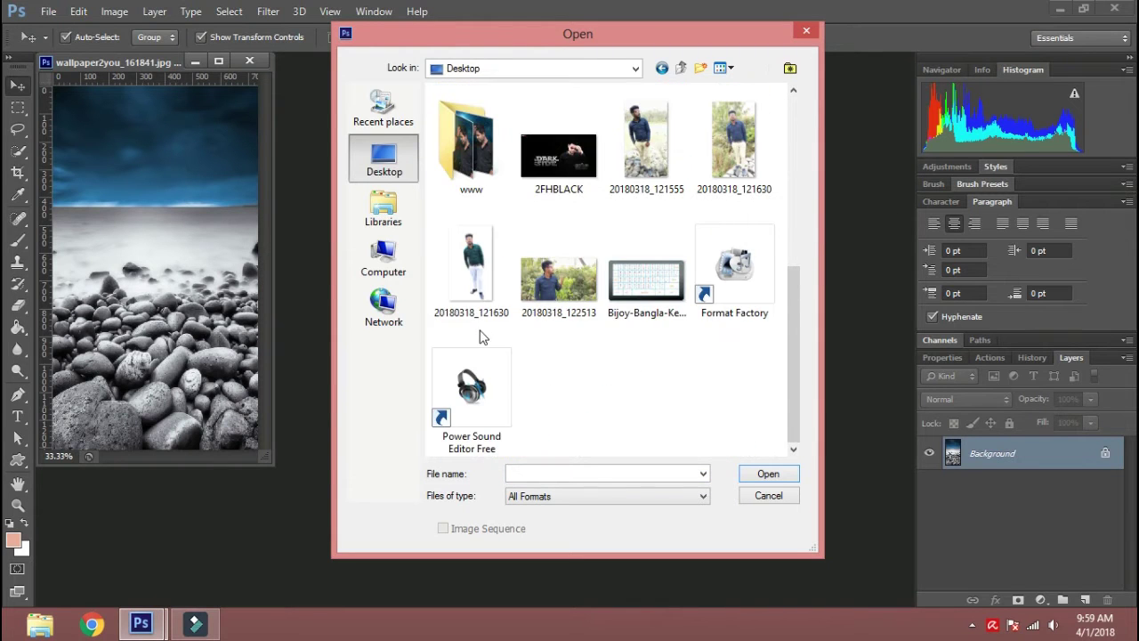
{"action": "left_click", "coordinate": [487, 319]}
{"action": "left_click", "coordinate": [771, 478]}
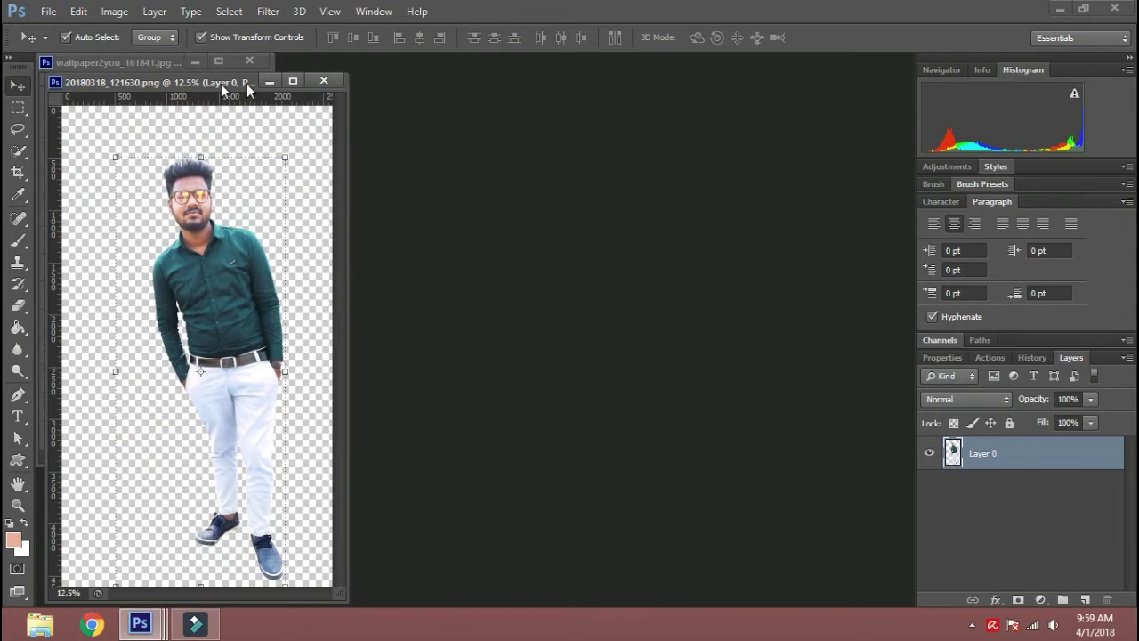
- Drag the beach image into the man's document and close the original wallpaper
{"action": "left_click_drag", "start_coordinate": [221, 84], "coordinate": [493, 93]}
{"action": "left_click_drag", "start_coordinate": [189, 150], "coordinate": [361, 260]}
{"action": "left_click", "coordinate": [250, 61]}
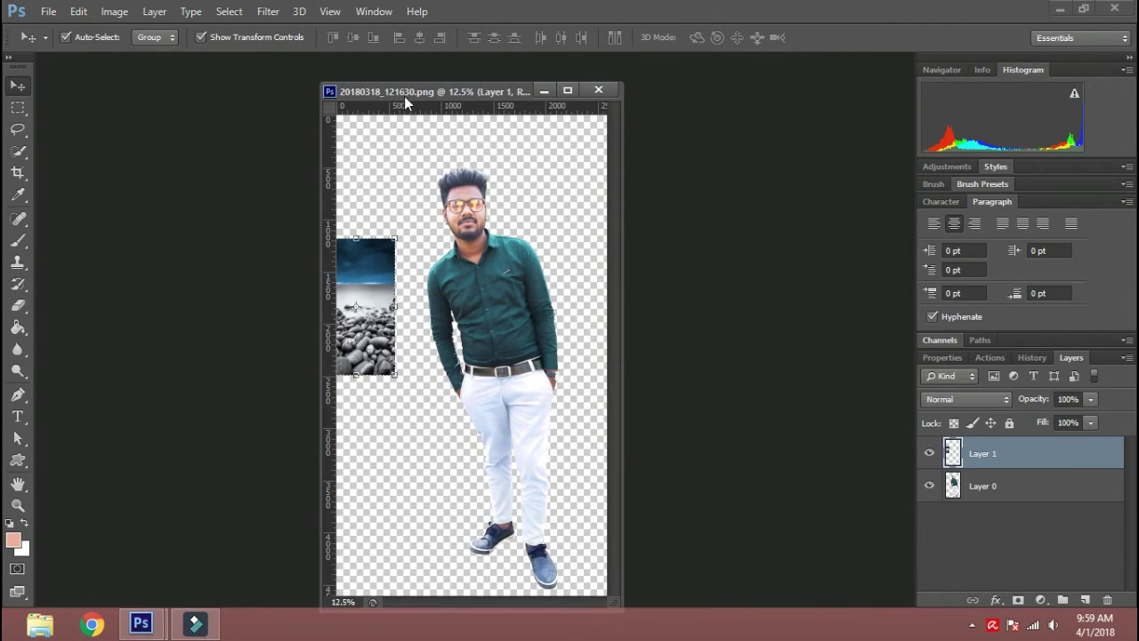
{"action": "left_click_drag", "start_coordinate": [405, 101], "coordinate": [249, 60]}
- Move the beach layer below the man and scale it to fill the canvas
{"action": "left_click_drag", "start_coordinate": [979, 453], "coordinate": [969, 502]}
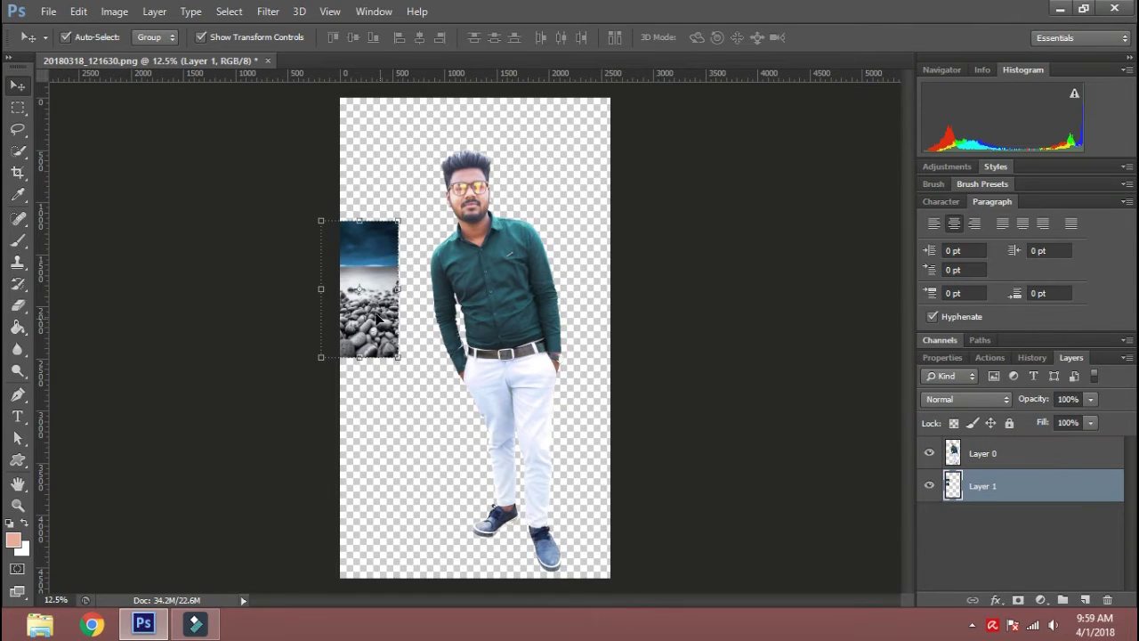
{"action": "left_click_drag", "start_coordinate": [377, 317], "coordinate": [397, 195]}
{"action": "mouse_move", "coordinate": [416, 233]}
{"action": "left_mouse_down"}
{"action": "mouse_move", "coordinate": [623, 544]}
{"action": "mouse_move", "coordinate": [610, 578]}
{"action": "left_mouse_up"}
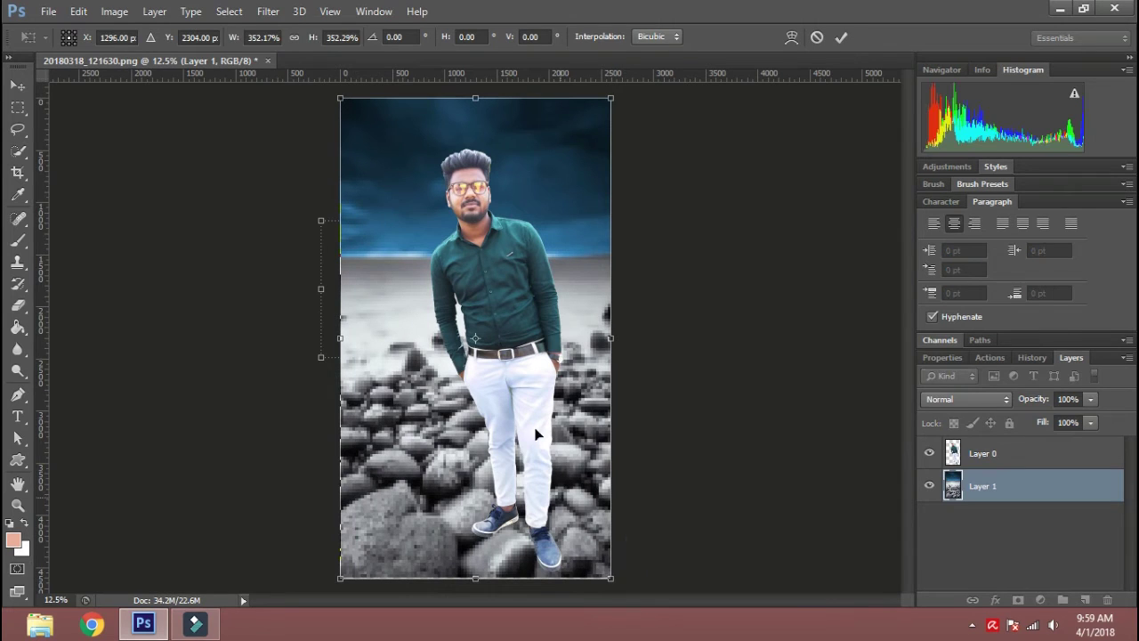
{"action": "key", "text": "Return"}
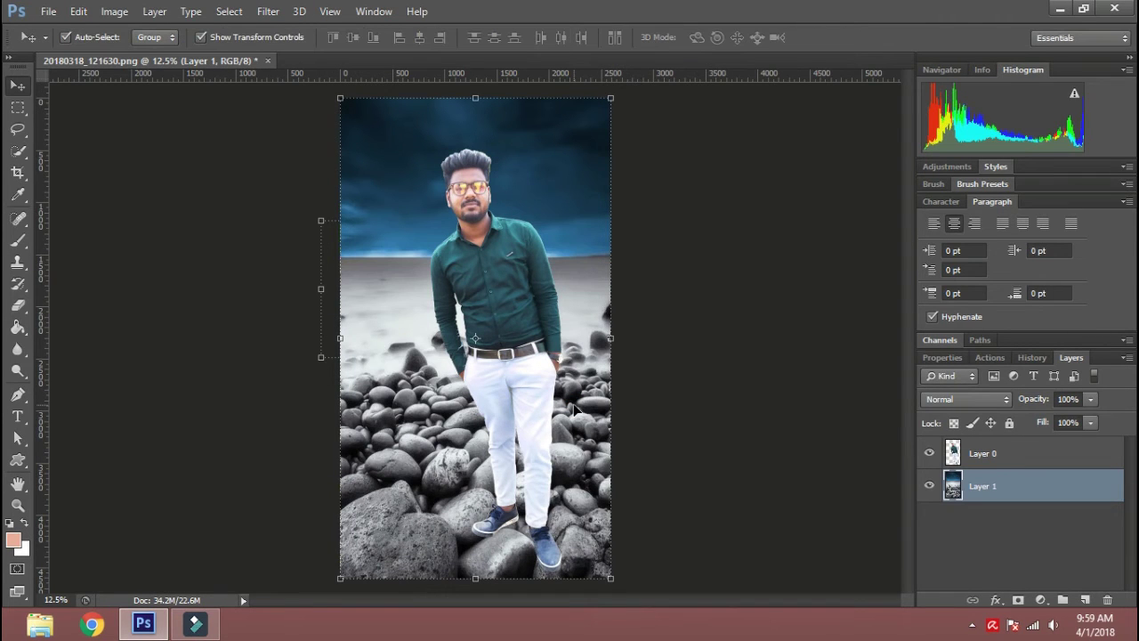
- Zoom in on the man's face and make his Layer 0 active
{"action": "scroll", "coordinate": [575, 408], "scroll_direction": "up", "scroll_amount": 1}
{"action": "scroll", "coordinate": [572, 403], "scroll_direction": "up", "scroll_amount": 2}
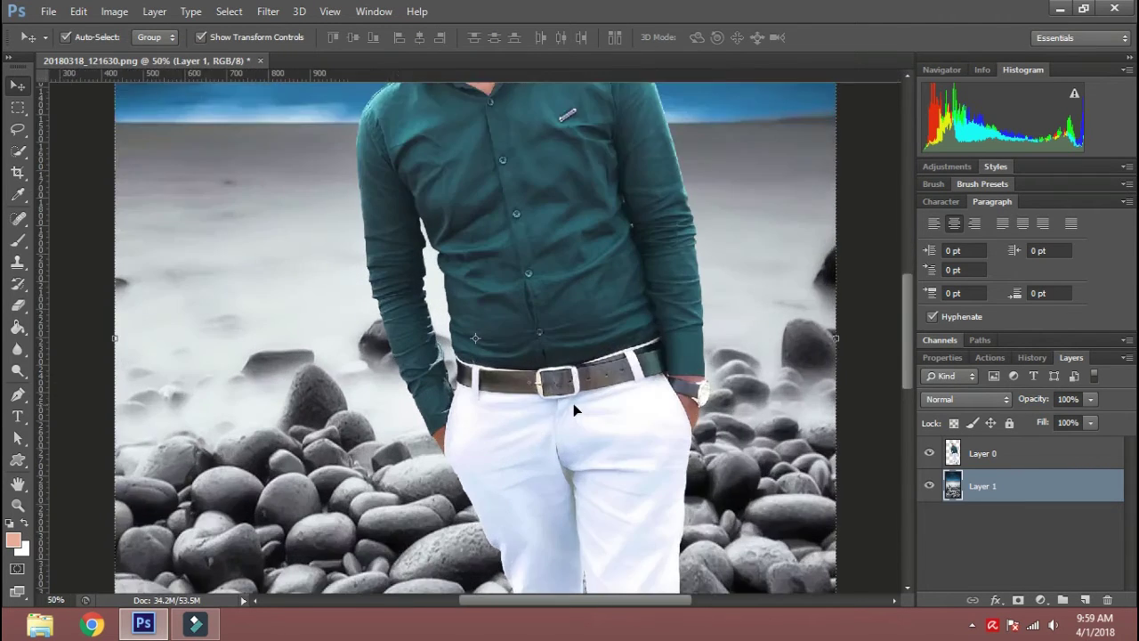
{"action": "scroll", "coordinate": [573, 403], "scroll_direction": "up", "scroll_amount": 1}
{"action": "scroll", "coordinate": [541, 462], "scroll_direction": "up", "scroll_amount": 5}
{"action": "left_click_drag", "start_coordinate": [271, 128], "coordinate": [332, 270]}
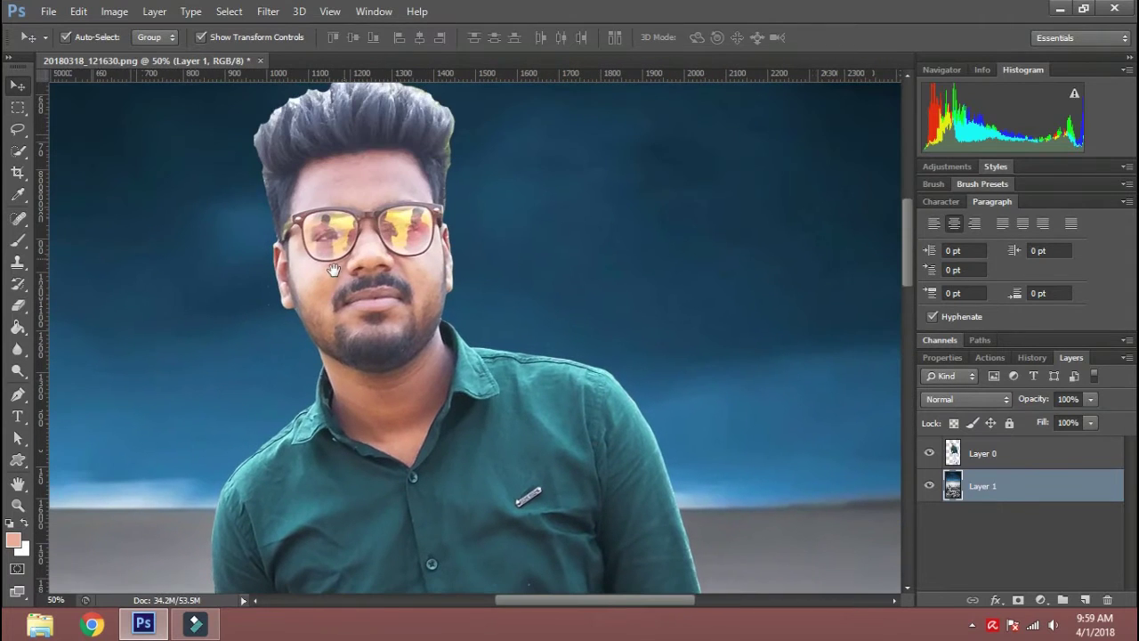
{"action": "scroll", "coordinate": [581, 212], "scroll_direction": "down", "scroll_amount": 3}
{"action": "scroll", "coordinate": [582, 212], "scroll_direction": "down", "scroll_amount": 2}
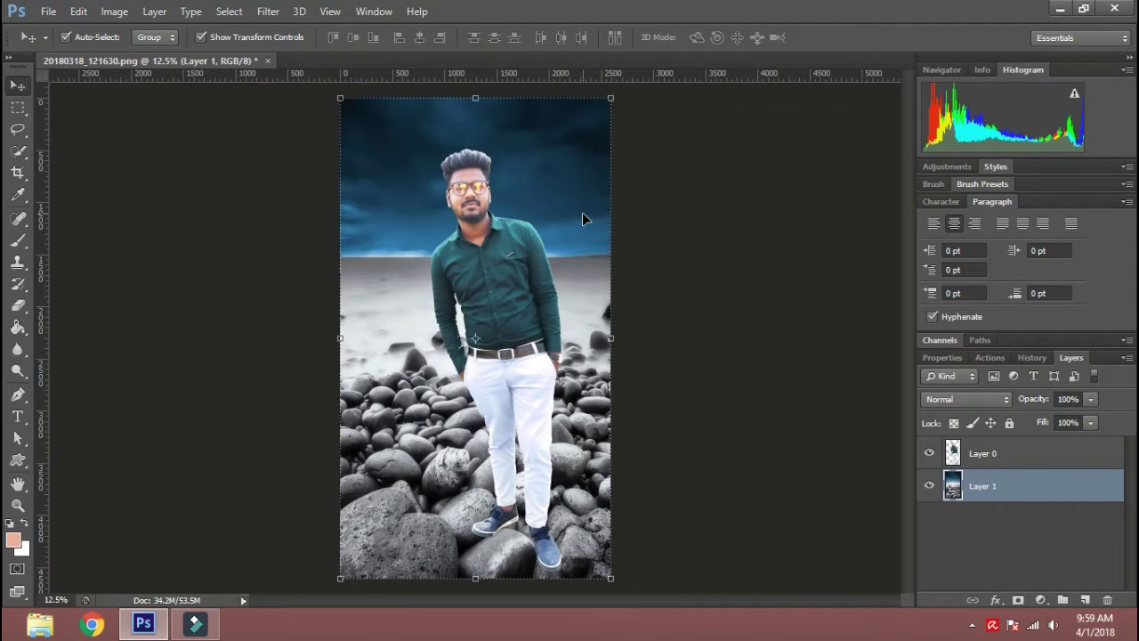
{"action": "scroll", "coordinate": [581, 212], "scroll_direction": "down", "scroll_amount": 2}
{"action": "scroll", "coordinate": [582, 212], "scroll_direction": "up", "scroll_amount": 2}
{"action": "scroll", "coordinate": [386, 151], "scroll_direction": "up", "scroll_amount": 2}
{"action": "scroll", "coordinate": [385, 151], "scroll_direction": "up", "scroll_amount": 3}
{"action": "scroll", "coordinate": [385, 149], "scroll_direction": "down", "scroll_amount": 4}
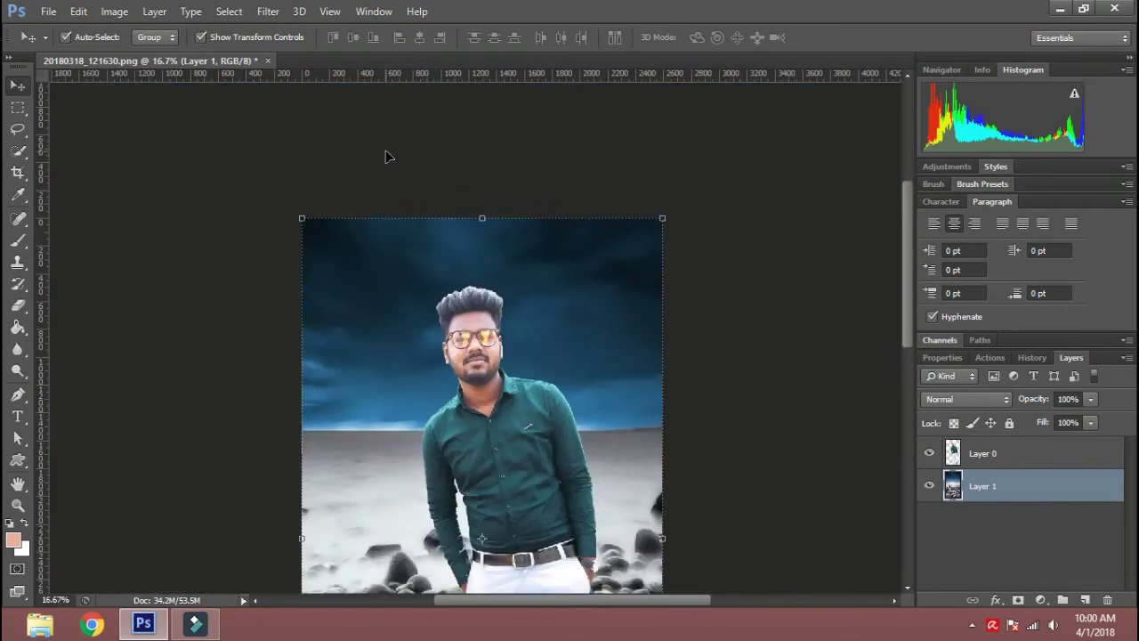
{"action": "scroll", "coordinate": [385, 150], "scroll_direction": "down", "scroll_amount": 1}
{"action": "left_click", "coordinate": [454, 239]}
{"action": "scroll", "coordinate": [453, 239], "scroll_direction": "up", "scroll_amount": 1}
- Liquify the man's hair, pushing the top and right-side spikes upward
{"action": "scroll", "coordinate": [454, 239], "scroll_direction": "up", "scroll_amount": 1}
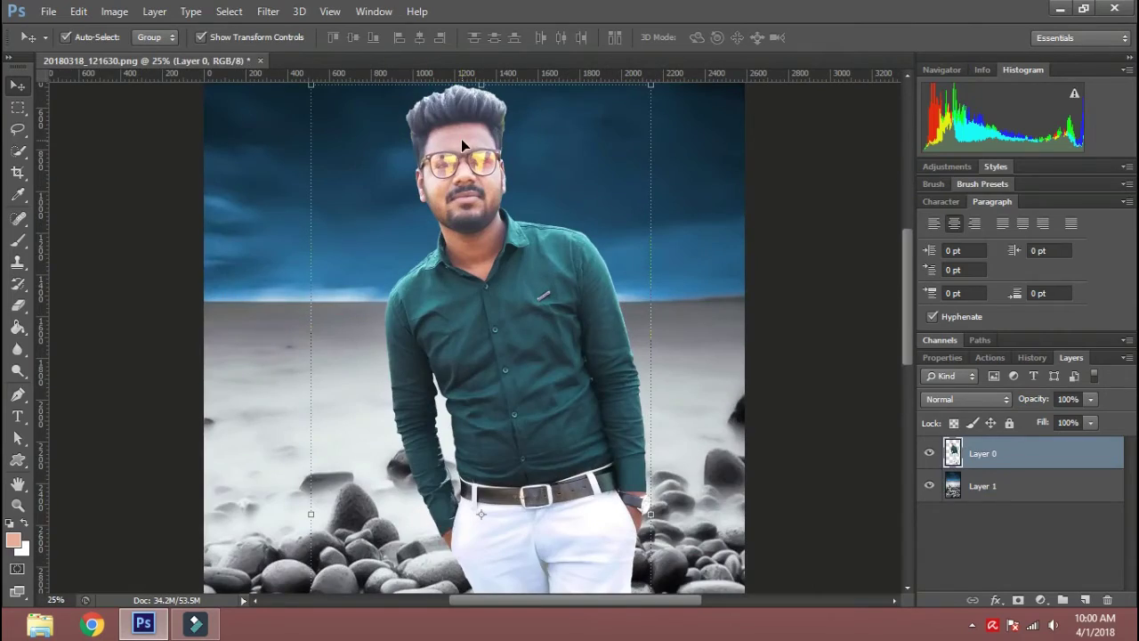
{"action": "key", "text": "ctrl+shift+x"}
{"action": "scroll", "coordinate": [467, 129], "scroll_direction": "up", "scroll_amount": 1}
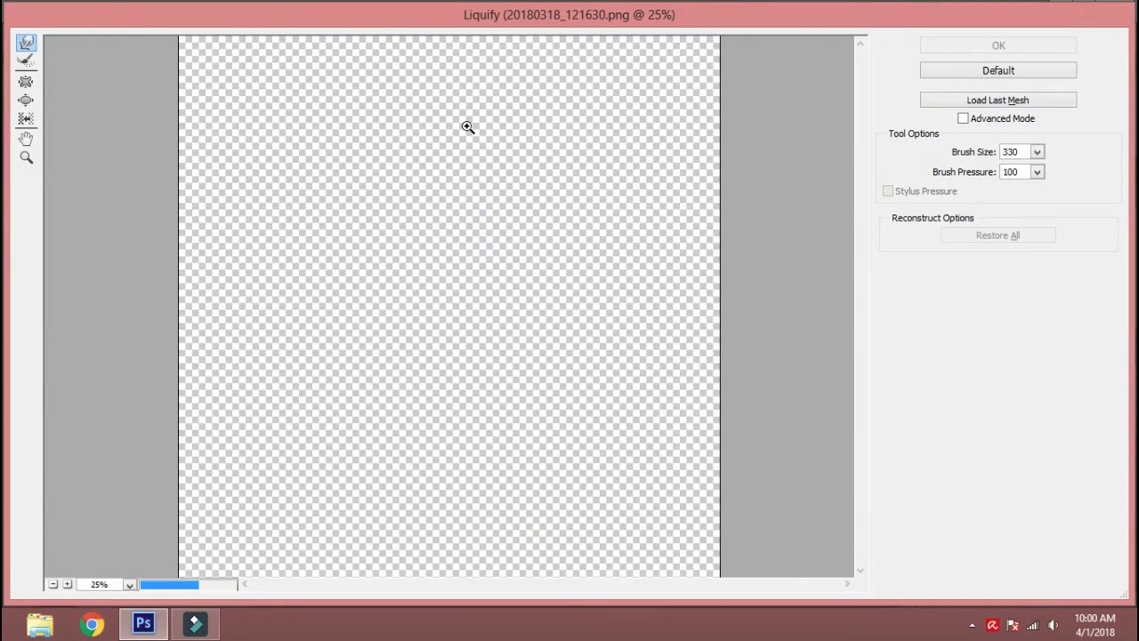
{"action": "scroll", "coordinate": [468, 124], "scroll_direction": "up", "scroll_amount": 1}
{"action": "scroll", "coordinate": [440, 244], "scroll_direction": "up", "scroll_amount": 1}
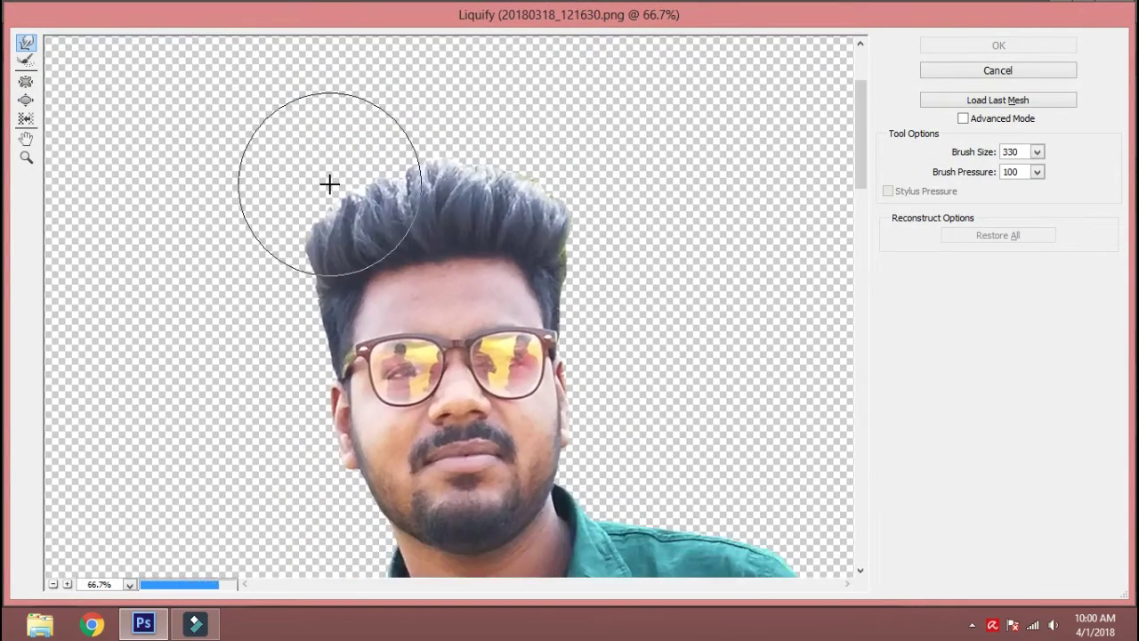
{"action": "mouse_move", "coordinate": [326, 157]}
{"action": "left_mouse_down"}
{"action": "mouse_move", "coordinate": [480, 134]}
{"action": "mouse_move", "coordinate": [544, 143]}
{"action": "mouse_move", "coordinate": [574, 249]}
{"action": "left_mouse_up"}
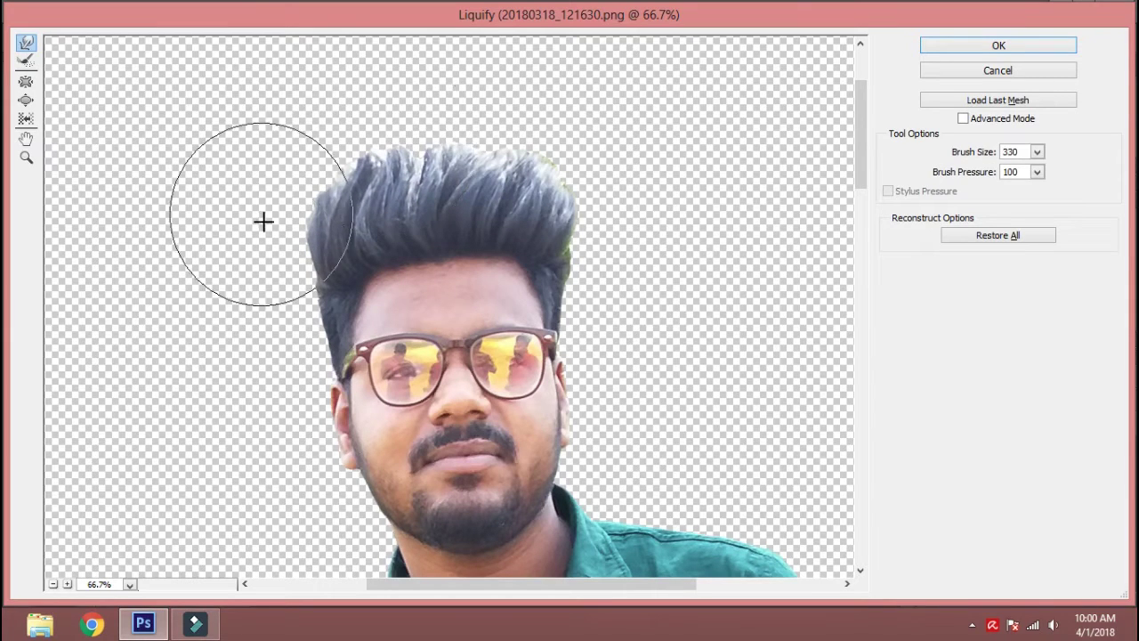
{"action": "mouse_move", "coordinate": [549, 145]}
{"action": "left_mouse_down"}
{"action": "mouse_move", "coordinate": [539, 133]}
{"action": "mouse_move", "coordinate": [415, 122]}
{"action": "left_mouse_up"}
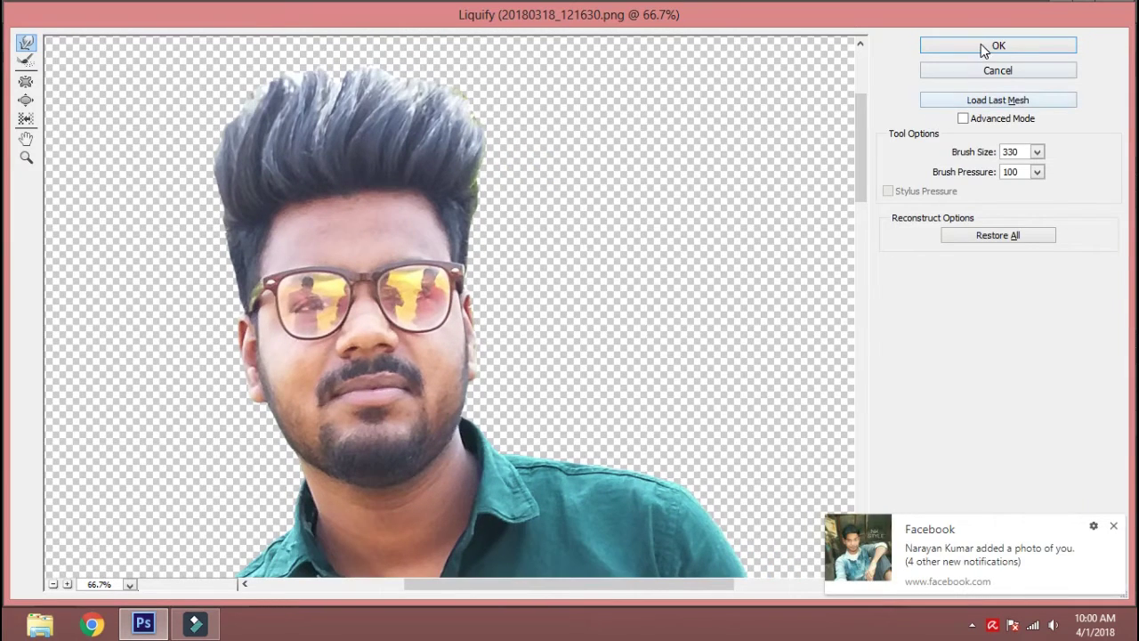
{"action": "left_click", "coordinate": [979, 44]}
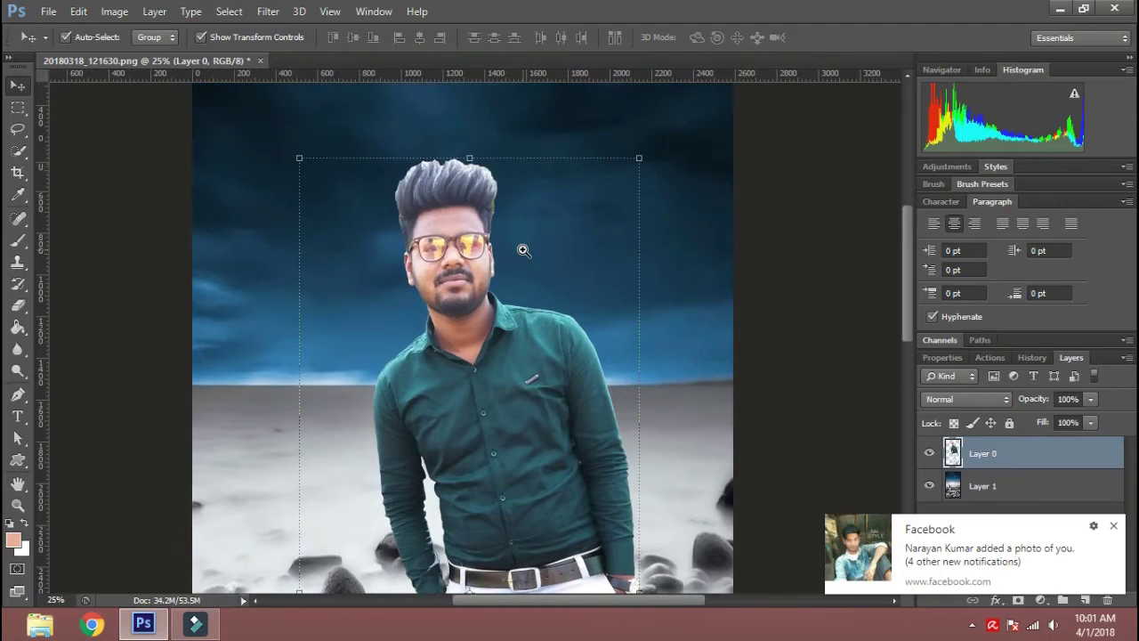
{"action": "left_click", "coordinate": [523, 250]}
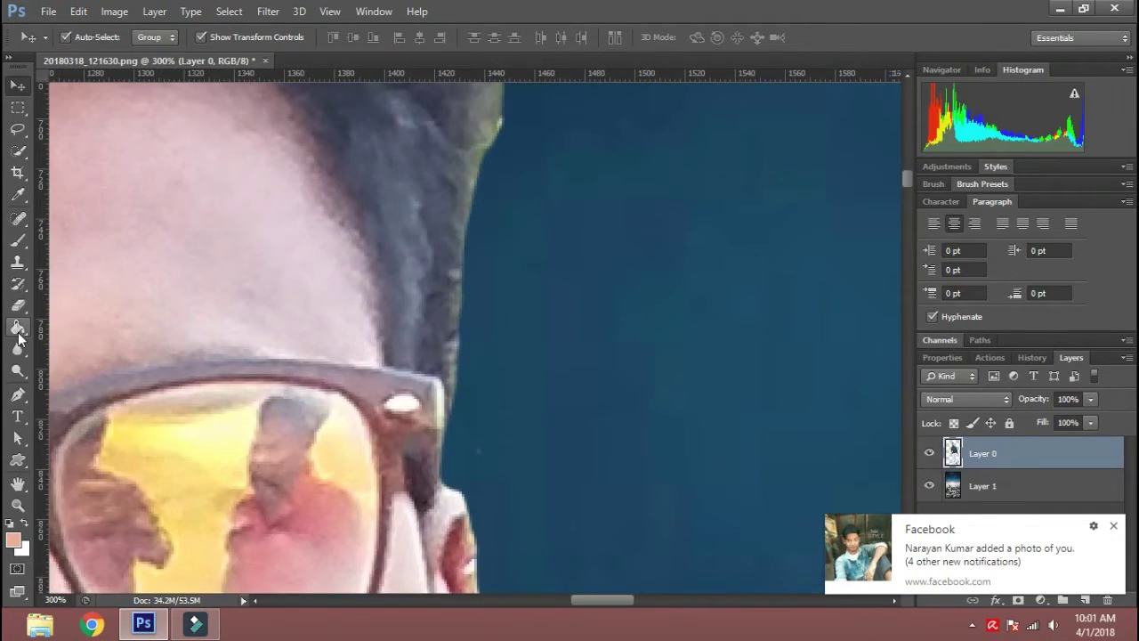
- Select the Eraser with a 14 px brush at 0% hardness
{"action": "left_click", "coordinate": [19, 310]}
{"action": "left_click", "coordinate": [471, 381]}
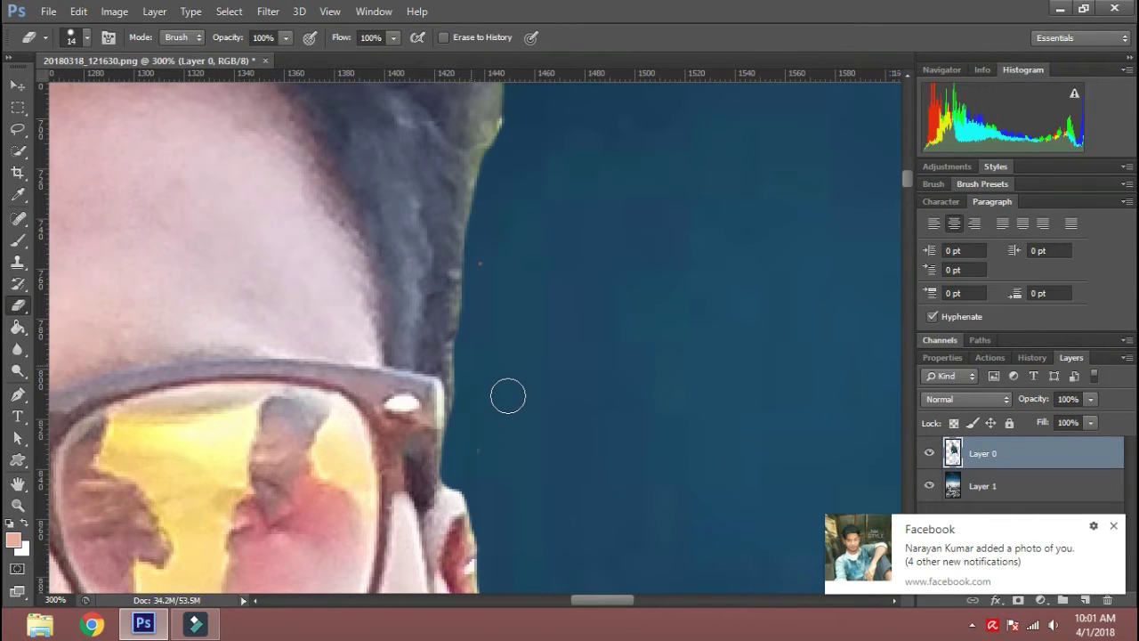
{"action": "right_click", "coordinate": [507, 397]}
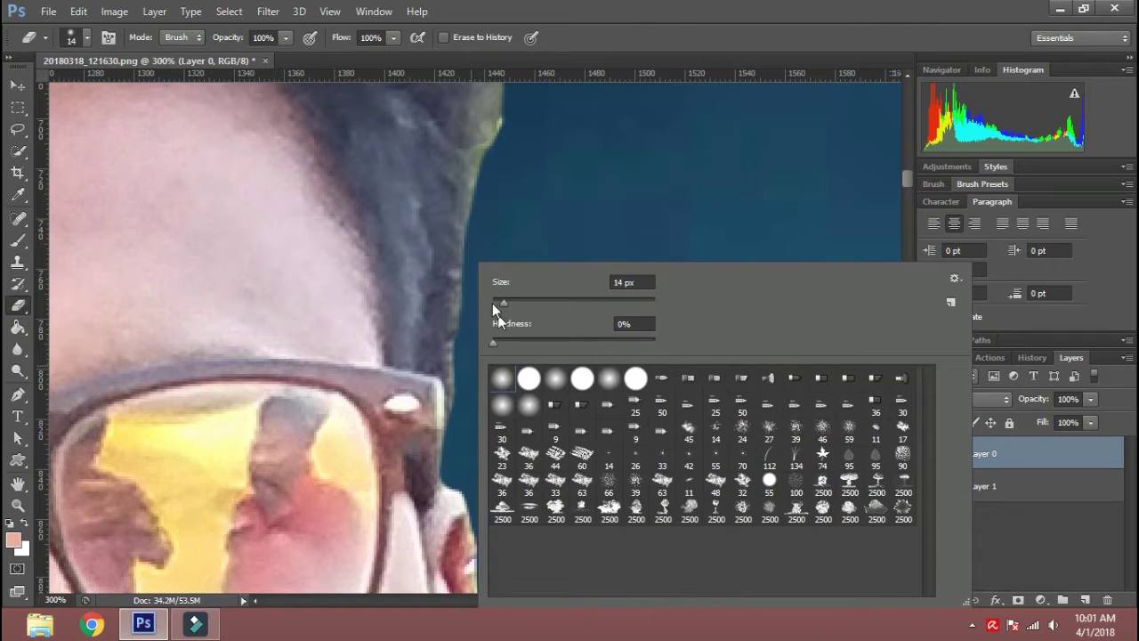
{"action": "left_click", "coordinate": [471, 241]}
- Erase stray light pixels along the hair edge beside the face
{"action": "left_click_drag", "start_coordinate": [453, 380], "coordinate": [462, 287]}
{"action": "scroll", "coordinate": [445, 356], "scroll_direction": "up", "scroll_amount": 3}
{"action": "left_click_drag", "start_coordinate": [427, 422], "coordinate": [453, 246]}
{"action": "scroll", "coordinate": [471, 223], "scroll_direction": "up", "scroll_amount": 2}
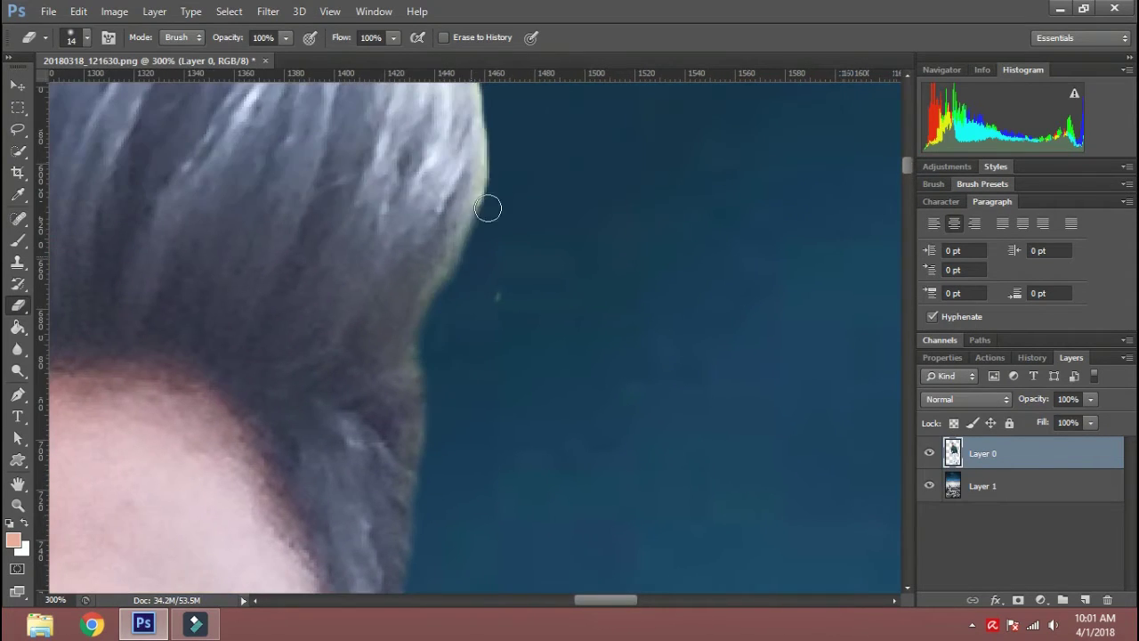
{"action": "scroll", "coordinate": [498, 356], "scroll_direction": "up", "scroll_amount": 3}
{"action": "mouse_move", "coordinate": [522, 465]}
{"action": "left_mouse_down"}
{"action": "mouse_move", "coordinate": [273, 160]}
{"action": "mouse_move", "coordinate": [495, 382]}
{"action": "left_mouse_up"}
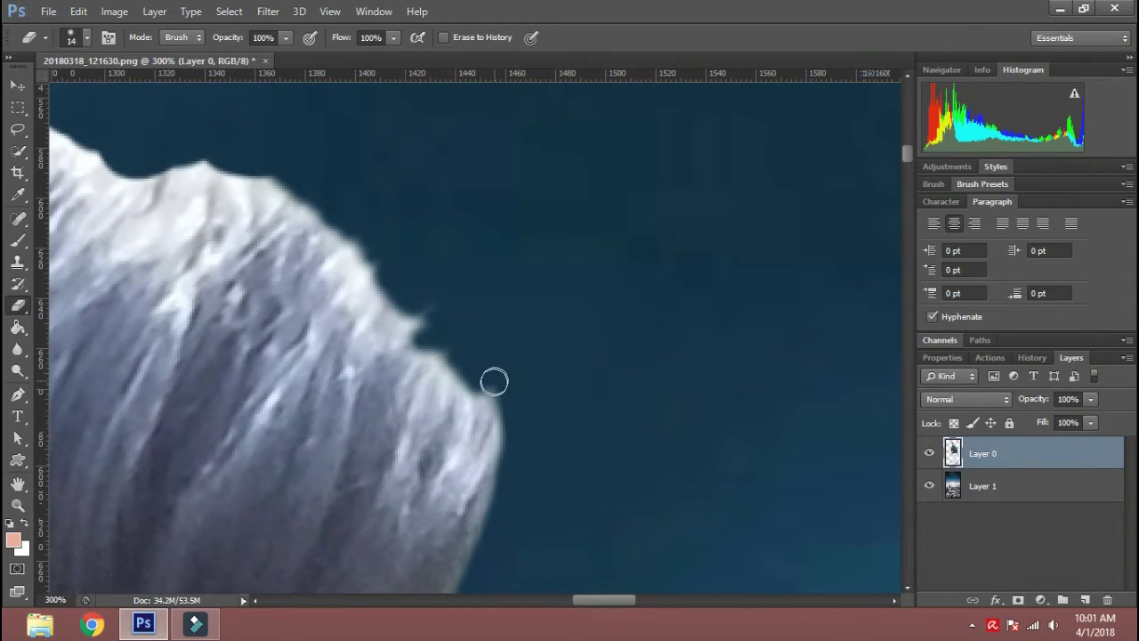
{"action": "scroll", "coordinate": [534, 338], "scroll_direction": "left", "scroll_amount": 3}
{"action": "scroll", "coordinate": [534, 320], "scroll_direction": "left", "scroll_amount": 2}
- Erase the light fringe along the top of the hair
{"action": "mouse_move", "coordinate": [407, 224]}
{"action": "left_mouse_down"}
{"action": "mouse_move", "coordinate": [348, 223]}
{"action": "mouse_move", "coordinate": [477, 253]}
{"action": "mouse_move", "coordinate": [514, 294]}
{"action": "left_mouse_up"}
{"action": "scroll", "coordinate": [480, 267], "scroll_direction": "left", "scroll_amount": 3}
{"action": "left_click_drag", "start_coordinate": [394, 190], "coordinate": [201, 183]}
{"action": "scroll", "coordinate": [201, 183], "scroll_direction": "left", "scroll_amount": 3}
{"action": "left_click_drag", "start_coordinate": [356, 205], "coordinate": [199, 173]}
{"action": "scroll", "coordinate": [292, 199], "scroll_direction": "left", "scroll_amount": 3}
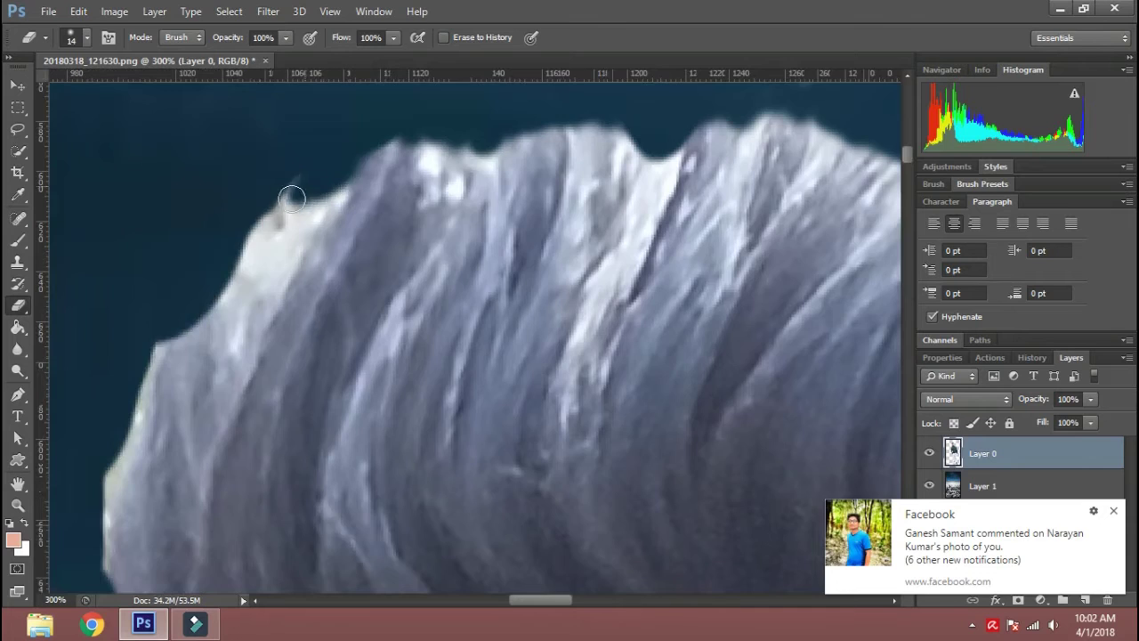
{"action": "scroll", "coordinate": [292, 198], "scroll_direction": "down", "scroll_amount": 3}
{"action": "scroll", "coordinate": [231, 242], "scroll_direction": "down", "scroll_amount": 3}
{"action": "scroll", "coordinate": [234, 325], "scroll_direction": "down", "scroll_amount": 2}
{"action": "scroll", "coordinate": [295, 445], "scroll_direction": "down", "scroll_amount": 3}
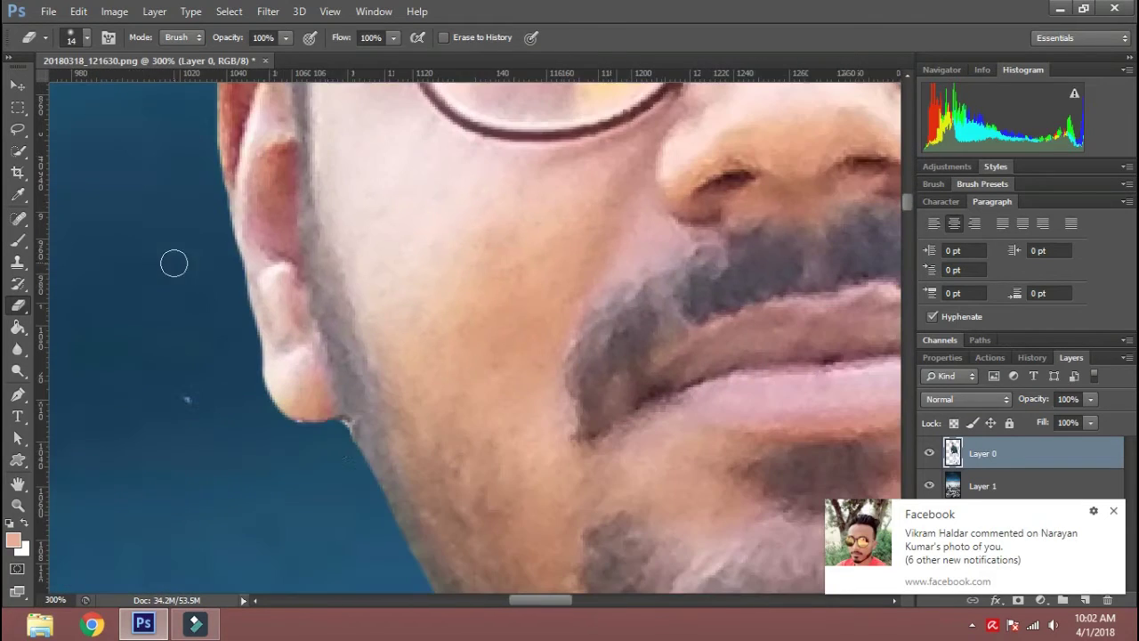
{"action": "scroll", "coordinate": [373, 507], "scroll_direction": "down", "scroll_amount": 3}
- Liquify the side of the hair inward using a brush reduced to size 104
{"action": "key", "text": "ctrl+minus"}
{"action": "key", "text": "ctrl+minus"}
{"action": "key", "text": "ctrl+minus"}
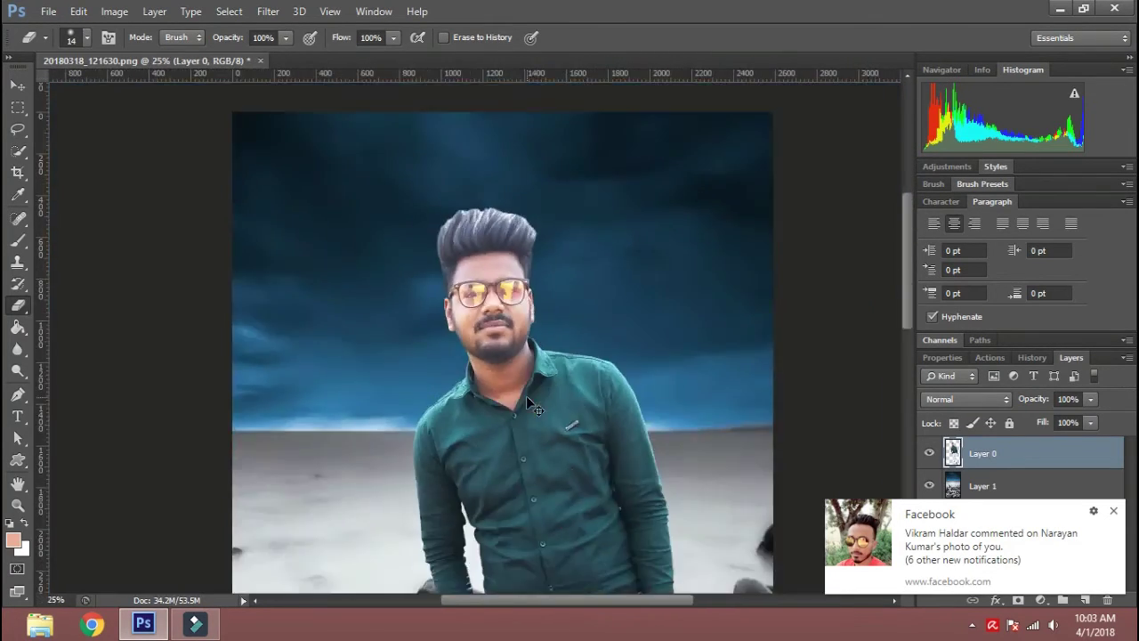
{"action": "key", "text": "ctrl+minus"}
{"action": "key", "text": "ctrl+minus"}
{"action": "key", "text": "ctrl+minus"}
{"action": "key", "text": "ctrl+plus"}
{"action": "key", "text": "ctrl+plus"}
{"action": "key", "text": "ctrl+plus"}
{"action": "key", "text": "ctrl+plus"}
{"action": "key", "text": "ctrl+plus"}
{"action": "key", "text": "ctrl+plus"}
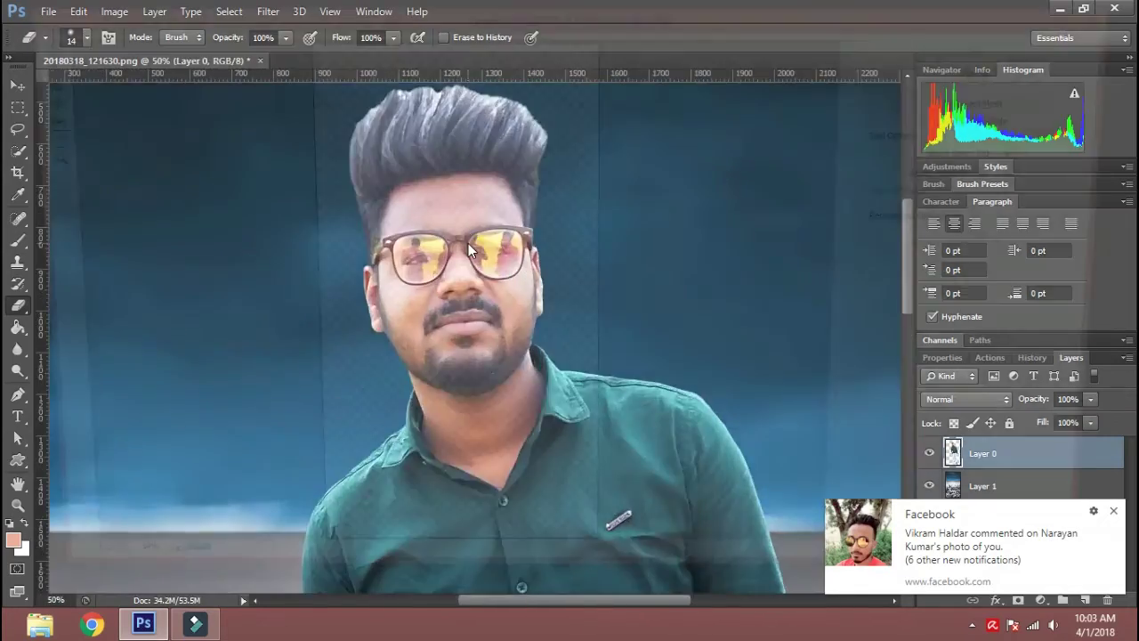
{"action": "key", "text": "shift+ctrl+x"}
{"action": "key", "text": "Return"}
{"action": "key", "text": "ctrl+plus"}
{"action": "key", "text": "ctrl+plus"}
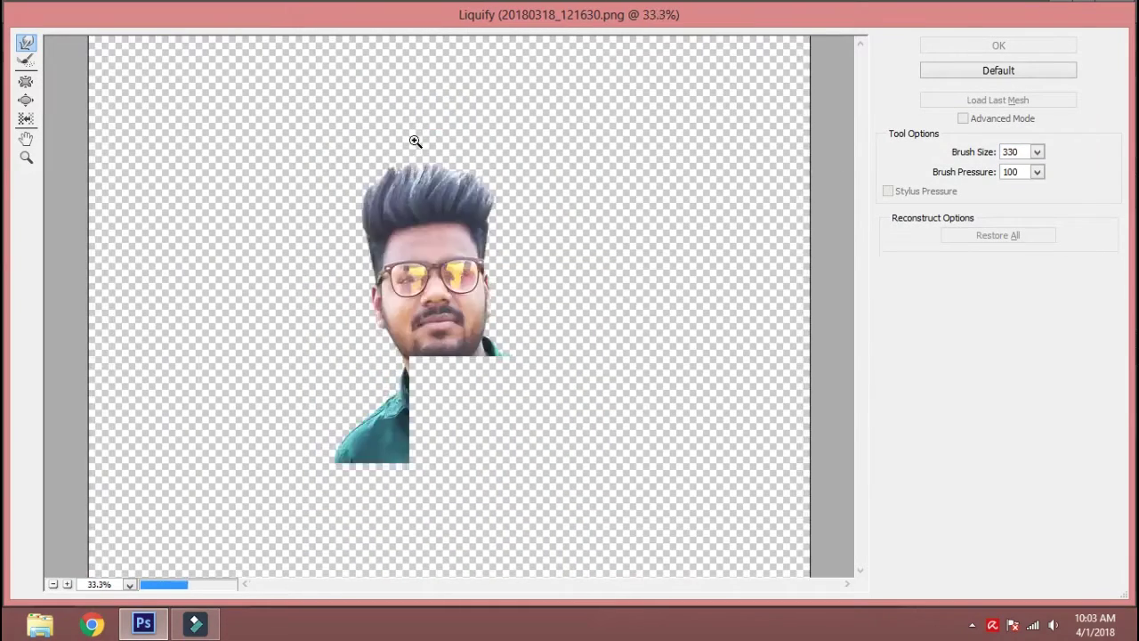
{"action": "left_click", "coordinate": [414, 142]}
{"action": "left_click_drag", "start_coordinate": [1038, 152], "coordinate": [973, 177]}
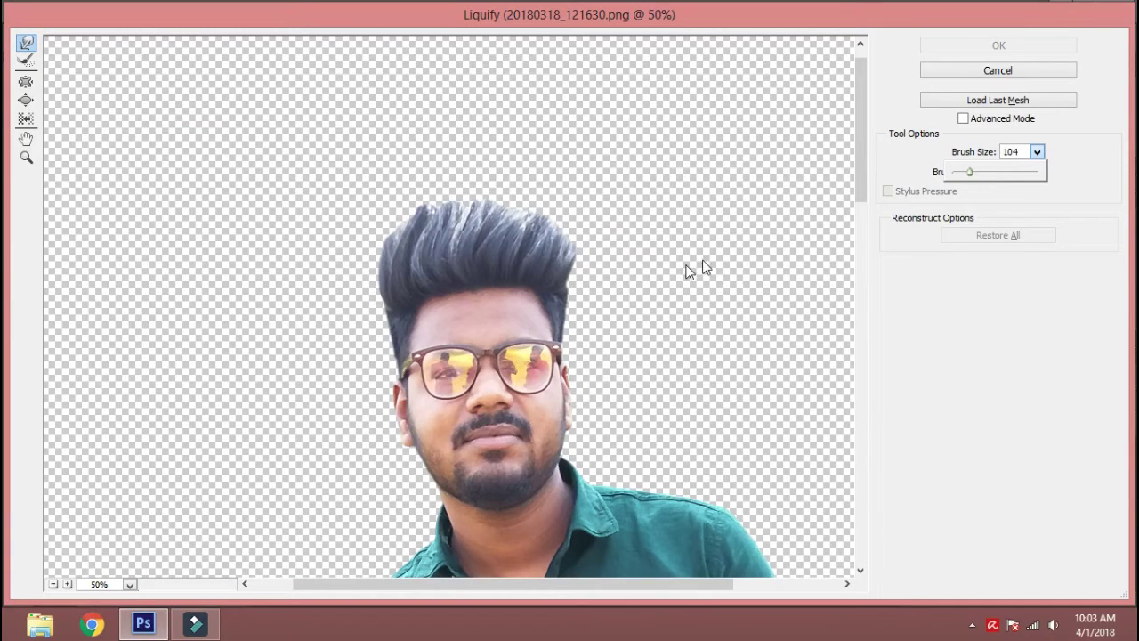
{"action": "left_click", "coordinate": [415, 309]}
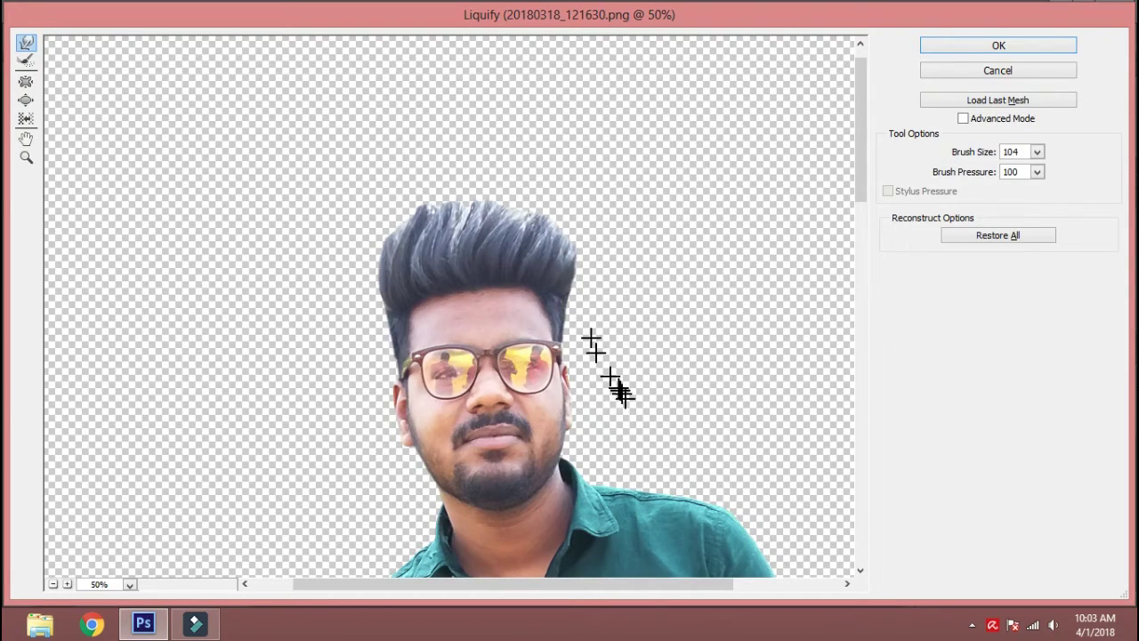
{"action": "left_click", "coordinate": [978, 49]}
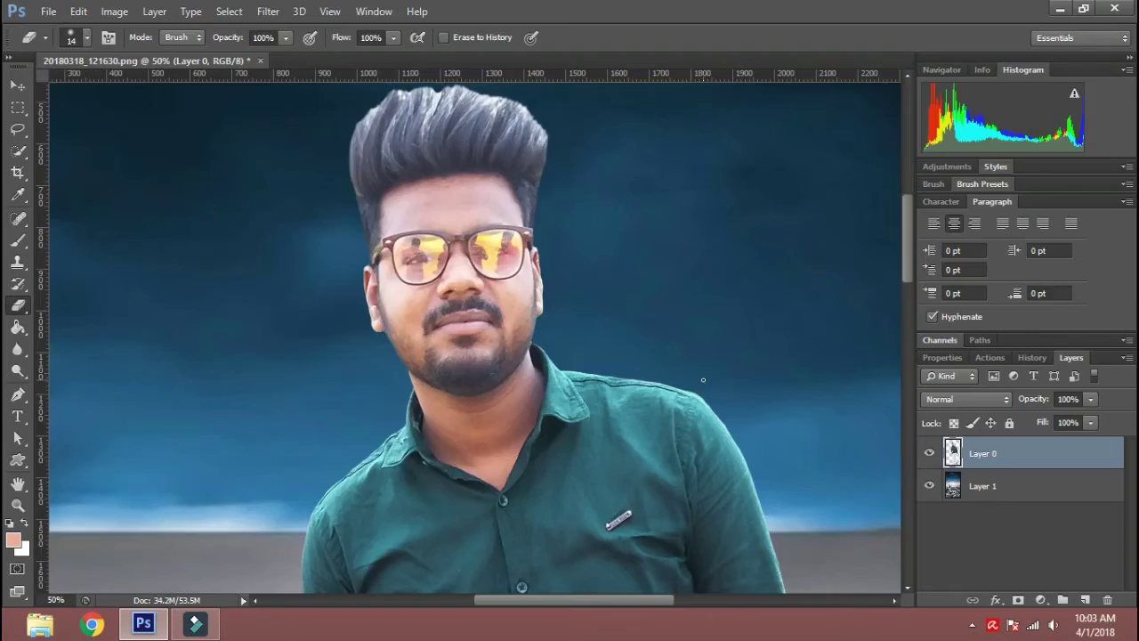
- Save as JPEG over the existing 20180318_121630.jpg, accepting Replace and JPEG Options
{"action": "key", "text": "ctrl+minus"}
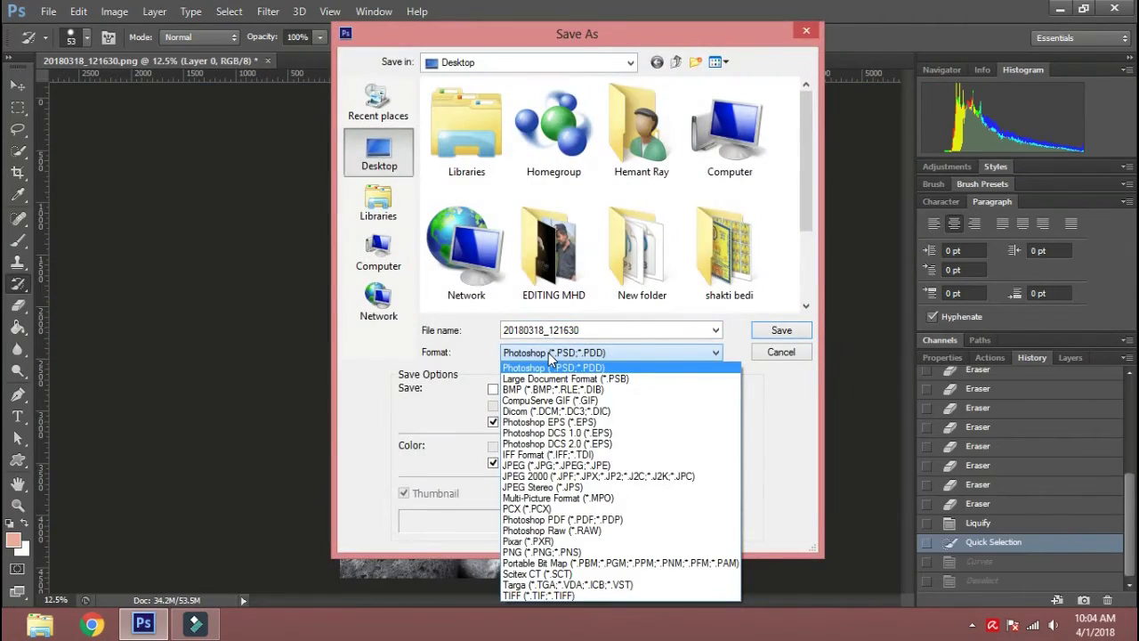
{"action": "key", "text": "j"}
{"action": "key", "text": "Return"}
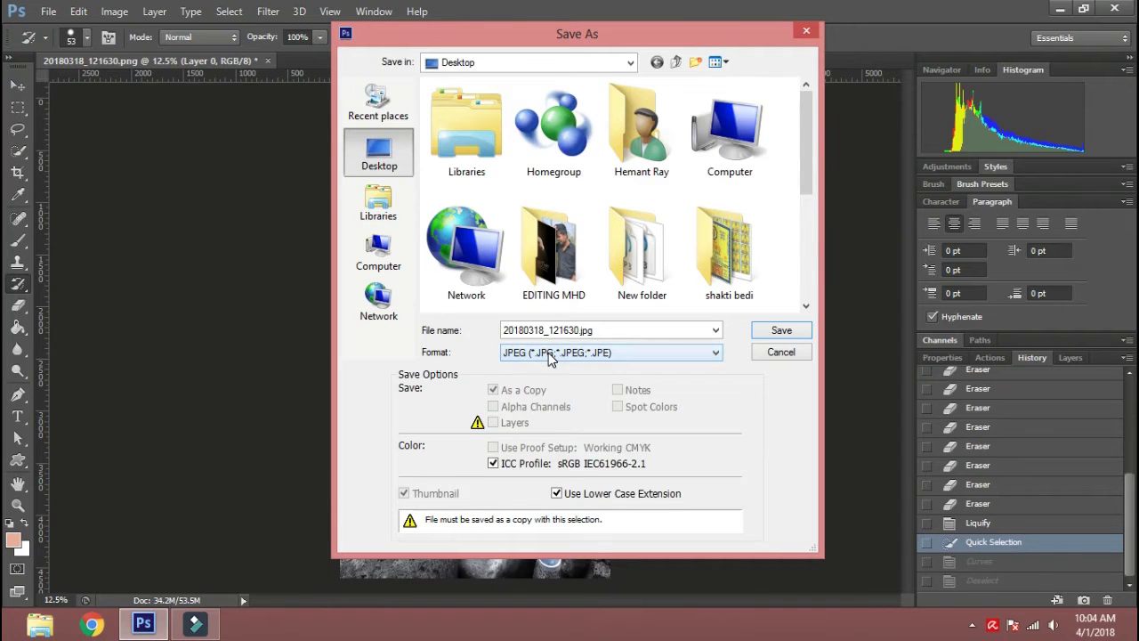
{"action": "left_click", "coordinate": [781, 330]}
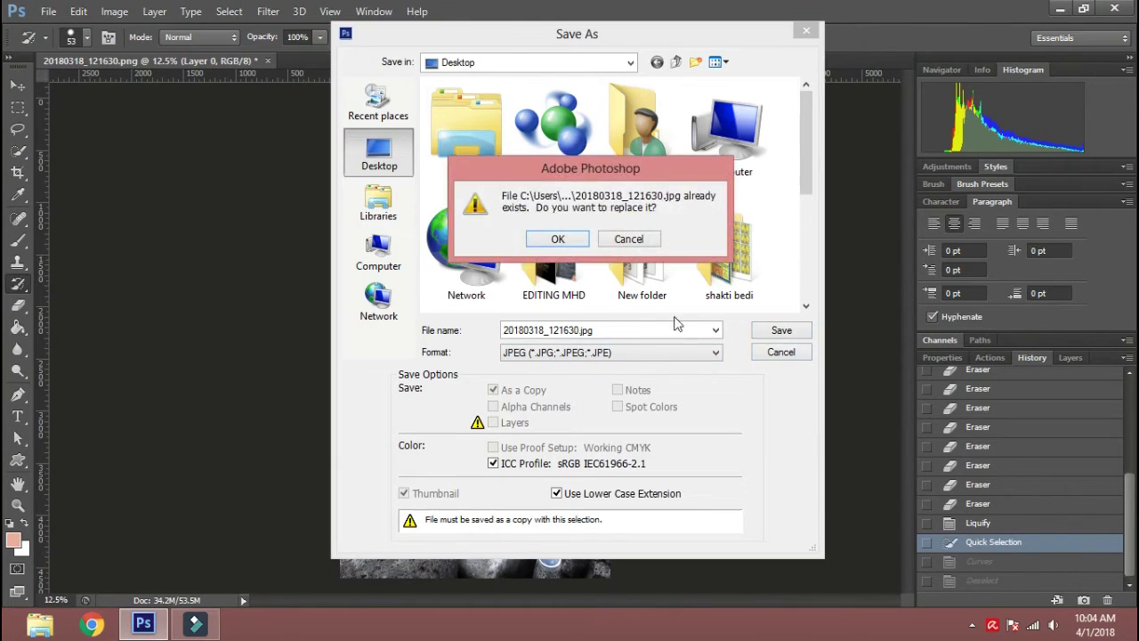
{"action": "left_click", "coordinate": [558, 240]}
{"action": "left_click", "coordinate": [660, 153]}
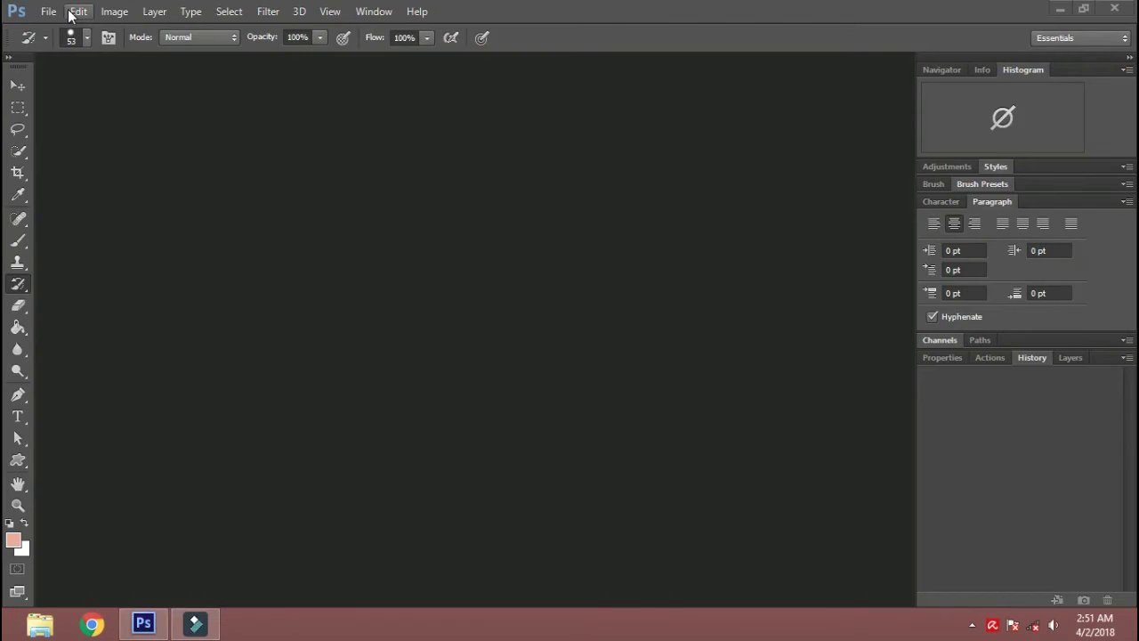
{"action": "left_click", "coordinate": [46, 11]}
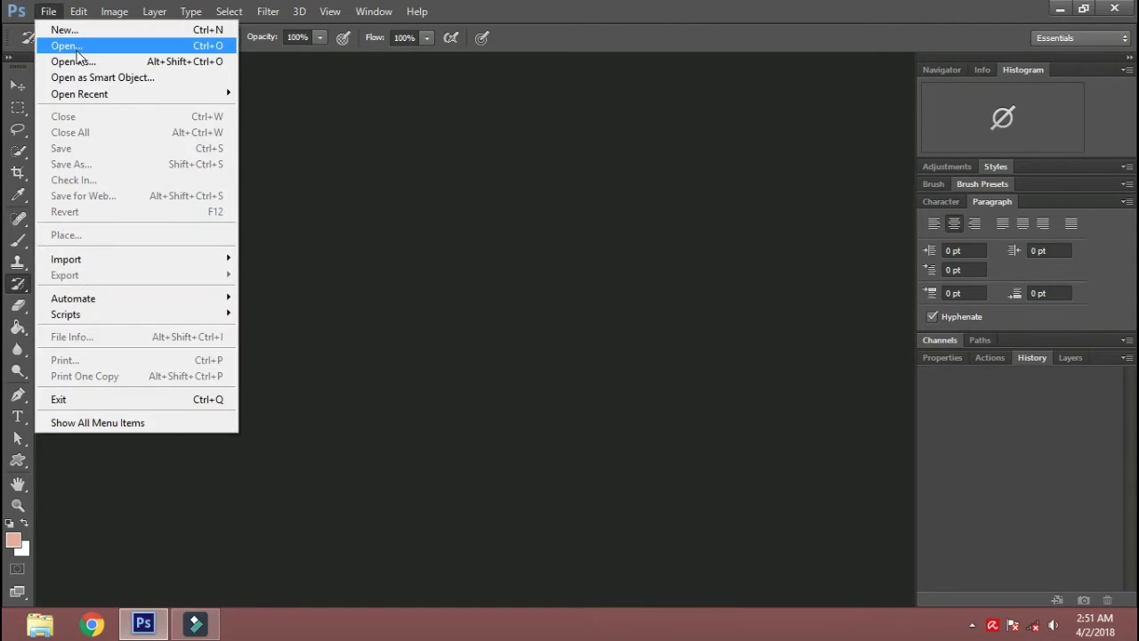
- Reopen 20180318_121630.jpg from the Desktop and bring up Liquify zoomed on the face
{"action": "left_click", "coordinate": [78, 47]}
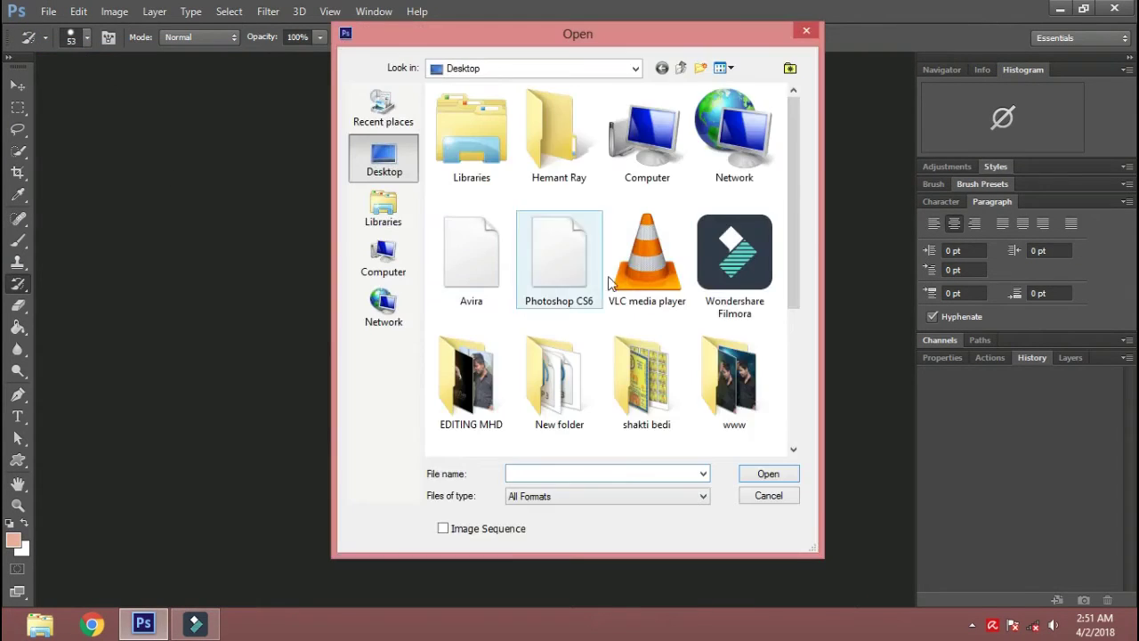
{"action": "scroll", "coordinate": [705, 372], "scroll_direction": "down", "scroll_amount": 3}
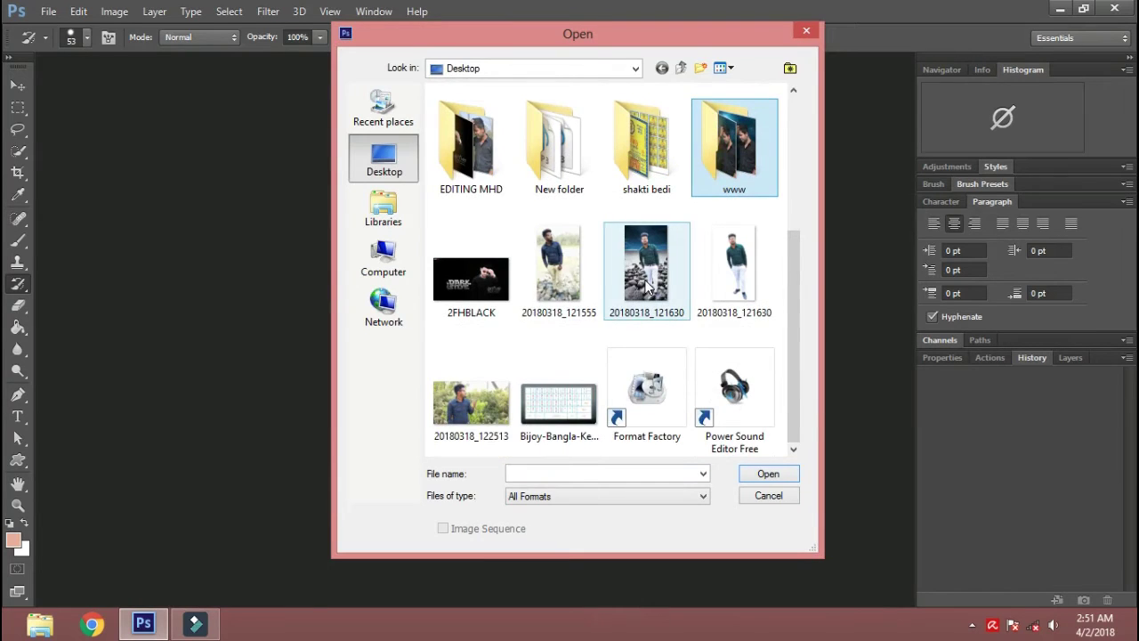
{"action": "double_click", "coordinate": [647, 286]}
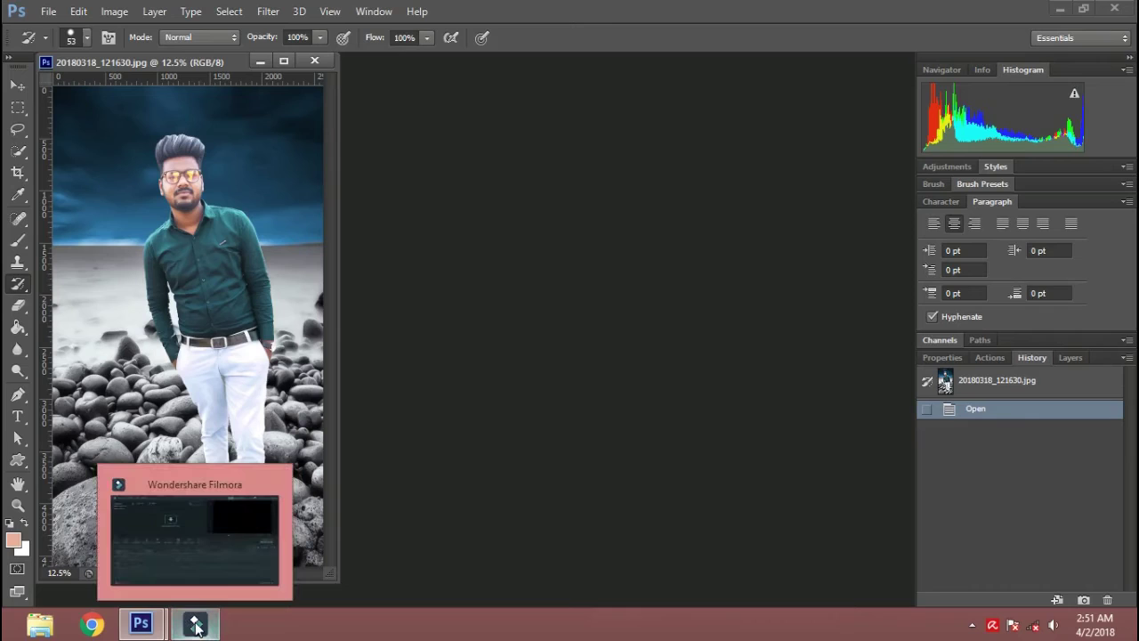
{"action": "left_click", "coordinate": [975, 624]}
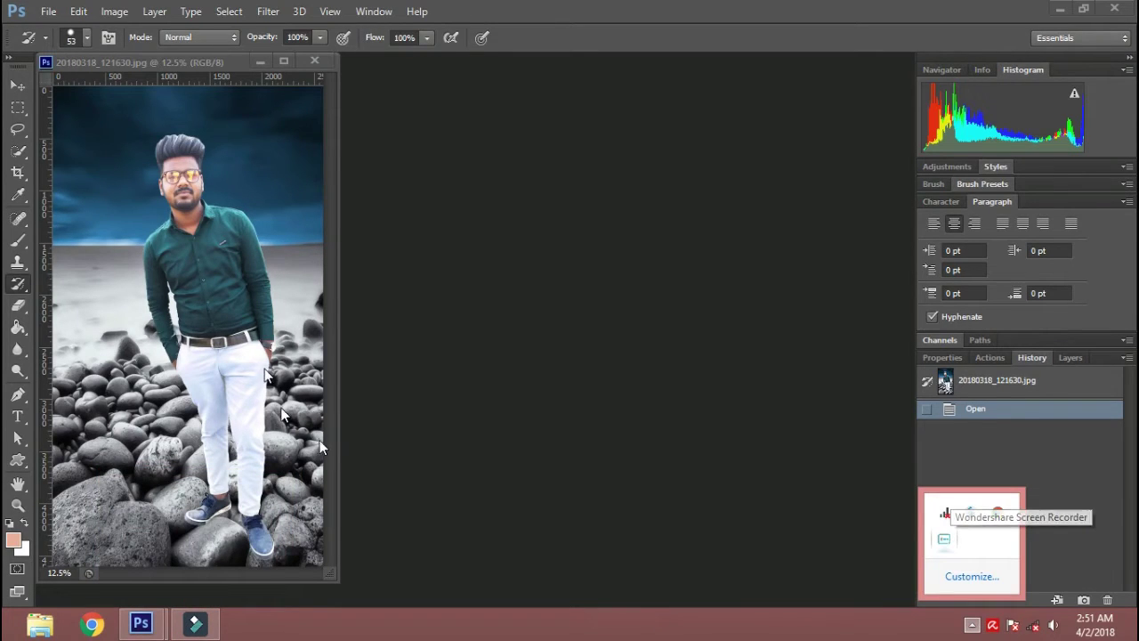
{"action": "left_click", "coordinate": [188, 178]}
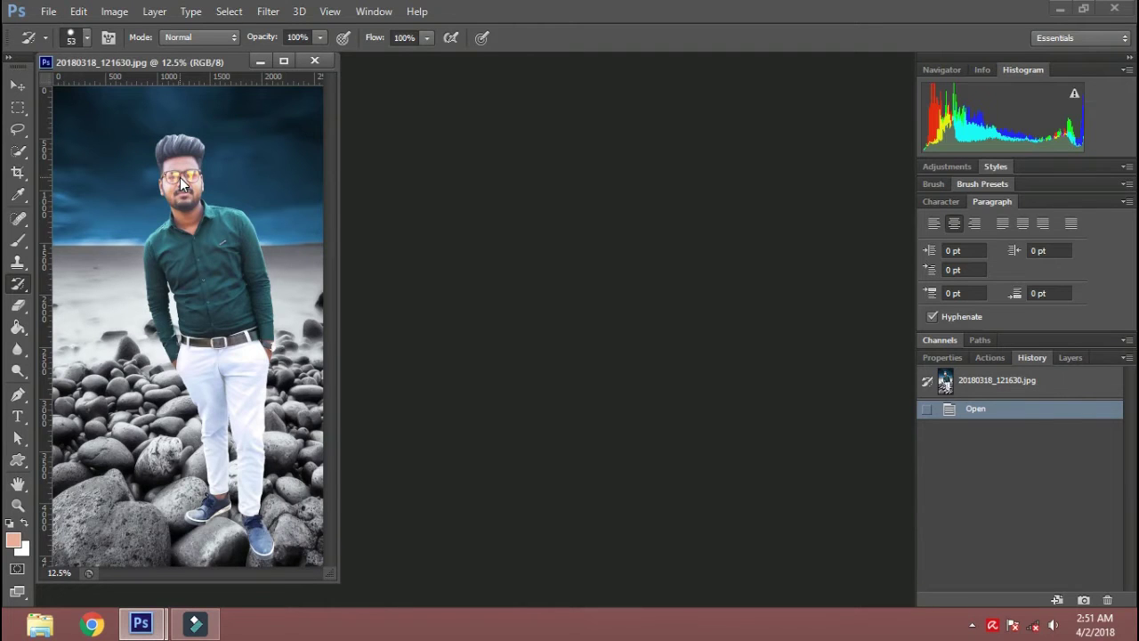
{"action": "key", "text": "ctrl+shift+x"}
{"action": "key", "text": "ctrl+plus"}
{"action": "key", "text": "ctrl+plus"}
{"action": "key", "text": "ctrl+plus"}
{"action": "key", "text": "ctrl+plus"}
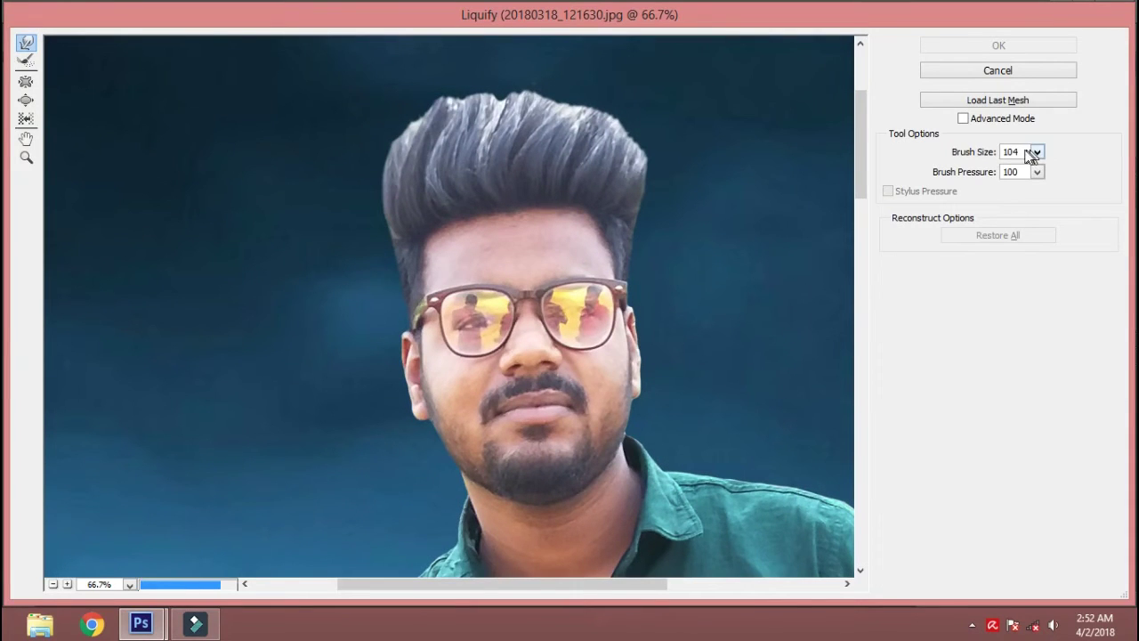
- Set the Liquify brush size to 150 and push the right hair edge inward
{"action": "left_click", "coordinate": [979, 159]}
{"action": "type", "text": "150"}
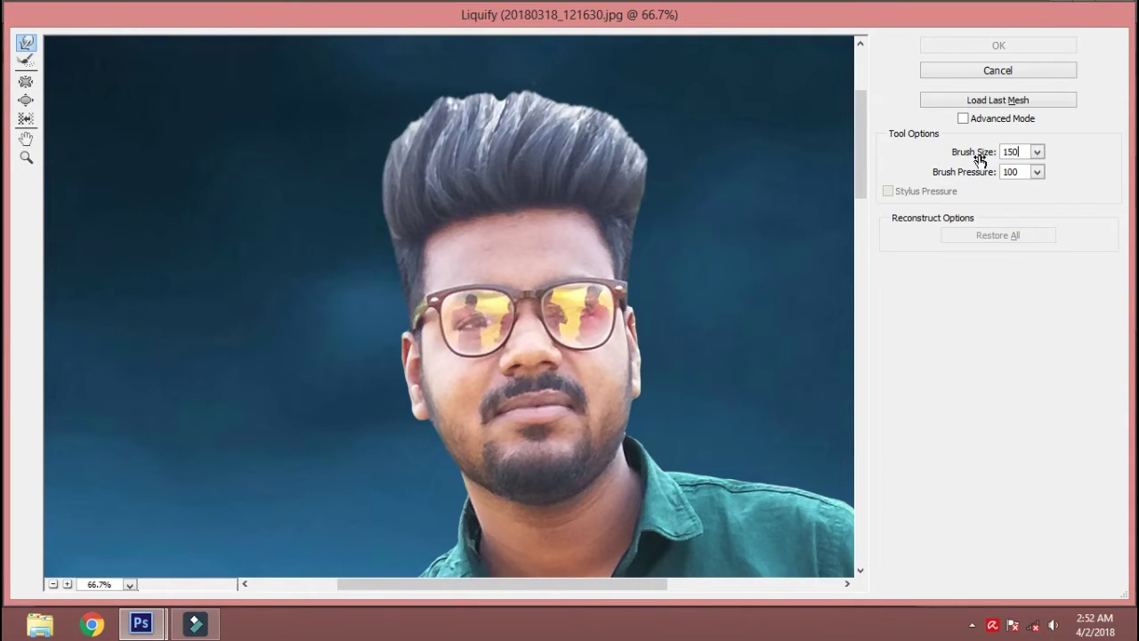
{"action": "left_click_drag", "start_coordinate": [413, 283], "coordinate": [407, 255]}
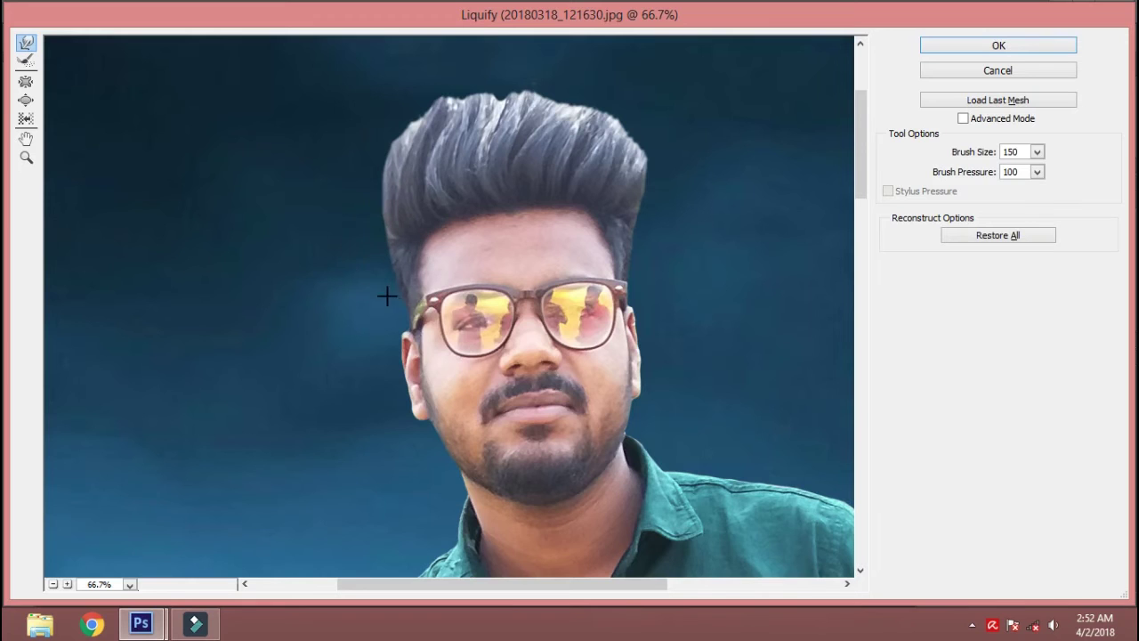
{"action": "left_click_drag", "start_coordinate": [656, 193], "coordinate": [633, 130]}
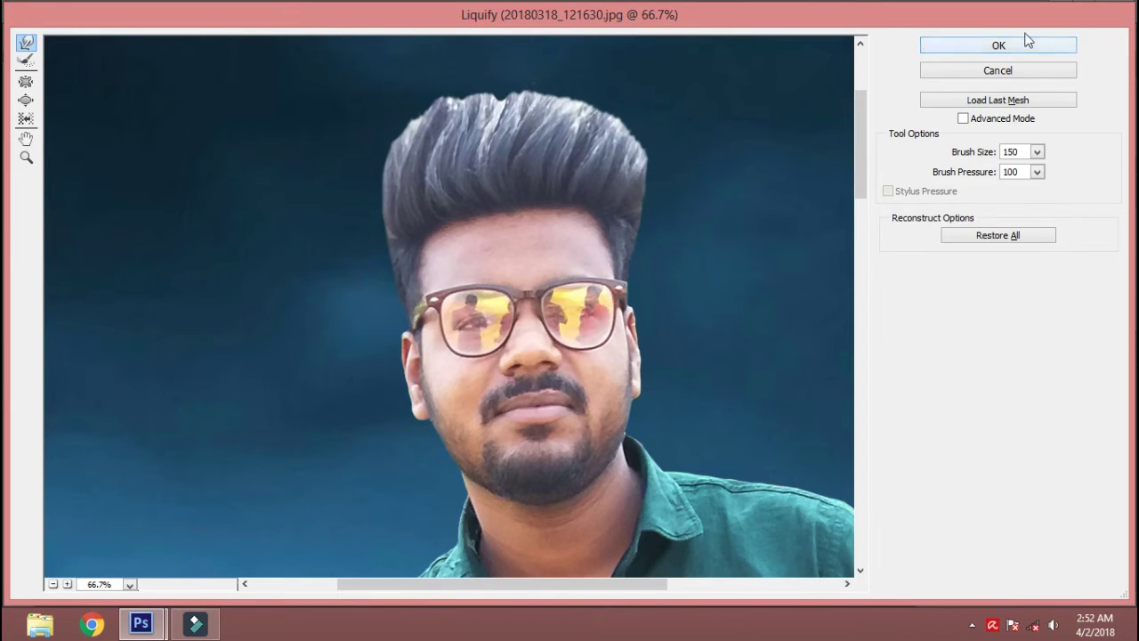
{"action": "left_click", "coordinate": [1028, 43]}
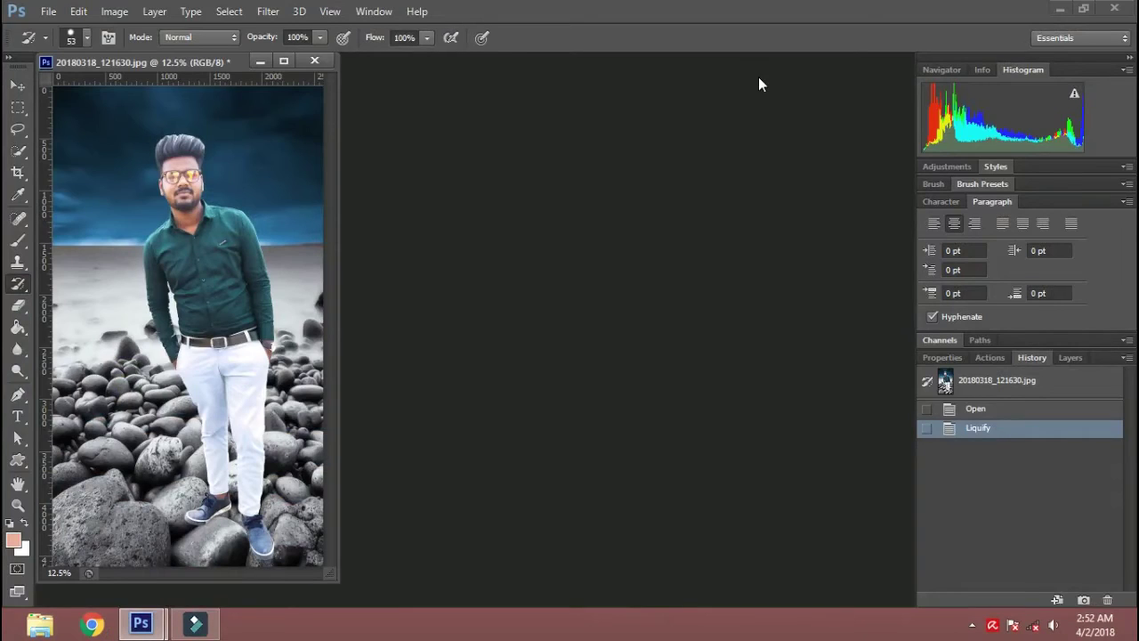
- Undo the Liquify warp and select the man's hair with Quick Selection
{"action": "key", "text": "ctrl+z"}
{"action": "left_click_drag", "start_coordinate": [160, 100], "coordinate": [324, 417]}
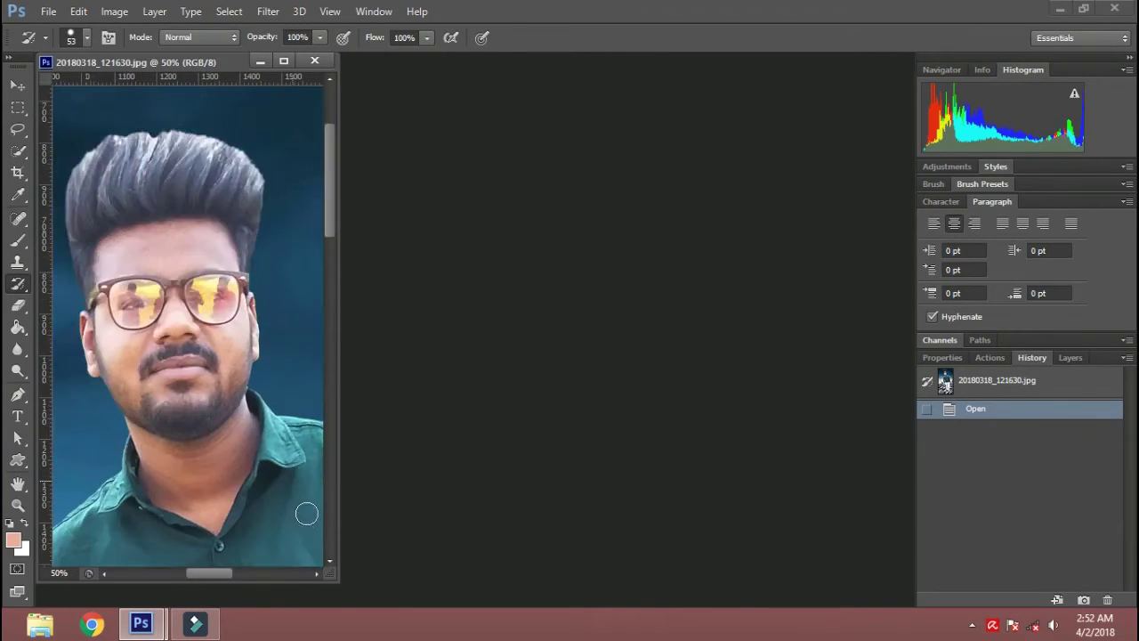
{"action": "left_click_drag", "start_coordinate": [337, 583], "coordinate": [863, 633]}
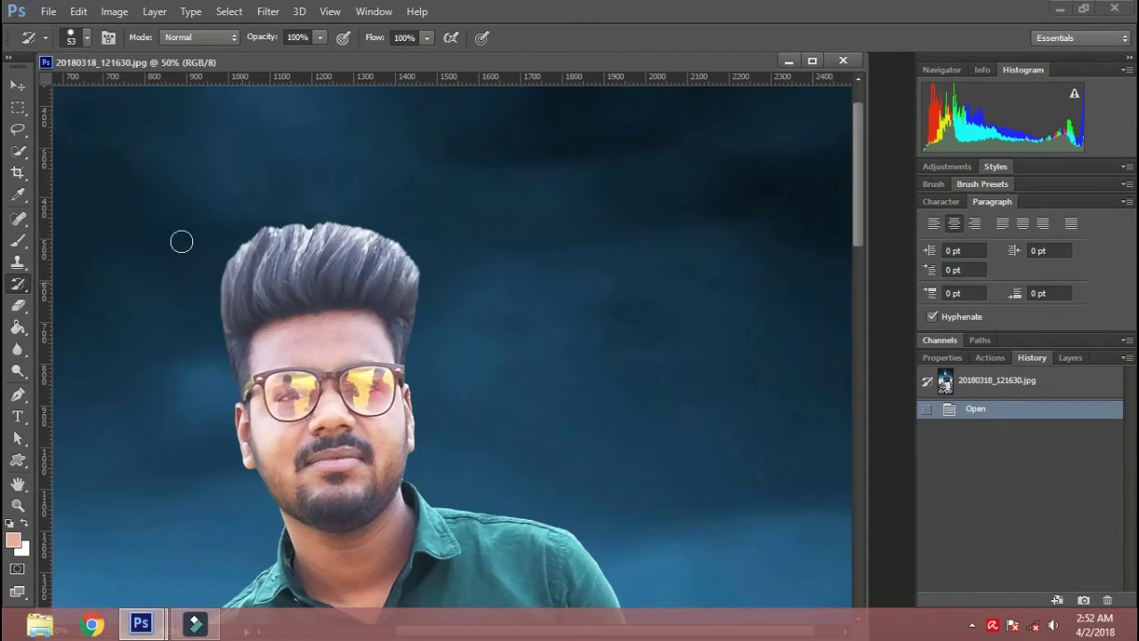
{"action": "left_click", "coordinate": [19, 153]}
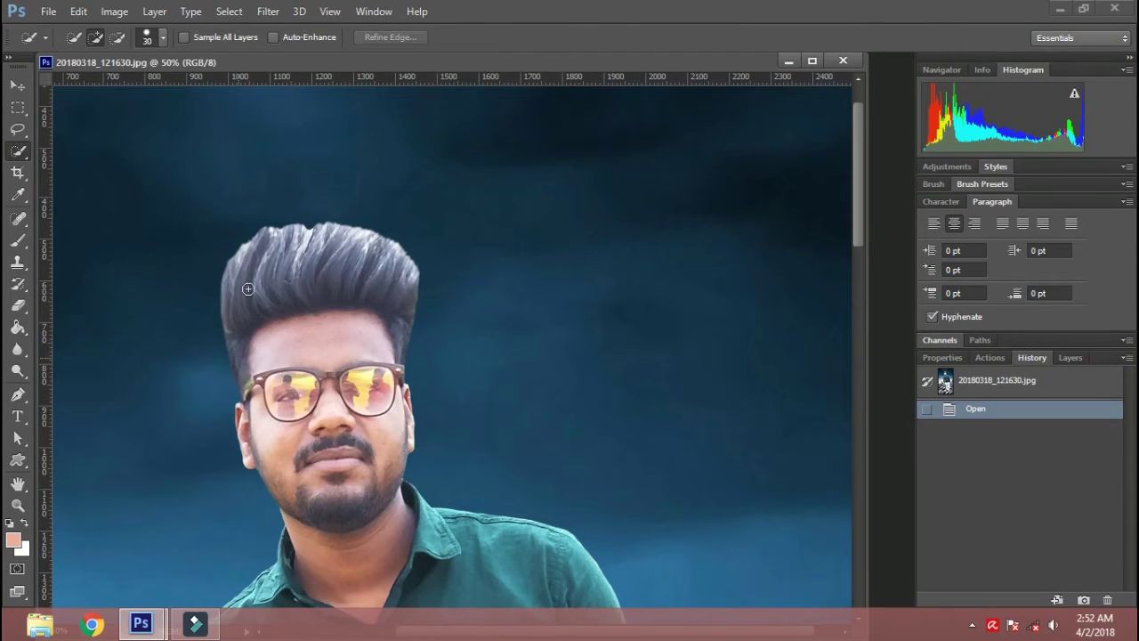
{"action": "left_click_drag", "start_coordinate": [248, 289], "coordinate": [263, 331]}
{"action": "mouse_move", "coordinate": [344, 254]}
{"action": "left_mouse_down"}
{"action": "mouse_move", "coordinate": [388, 253]}
{"action": "mouse_move", "coordinate": [357, 273]}
{"action": "left_mouse_up"}
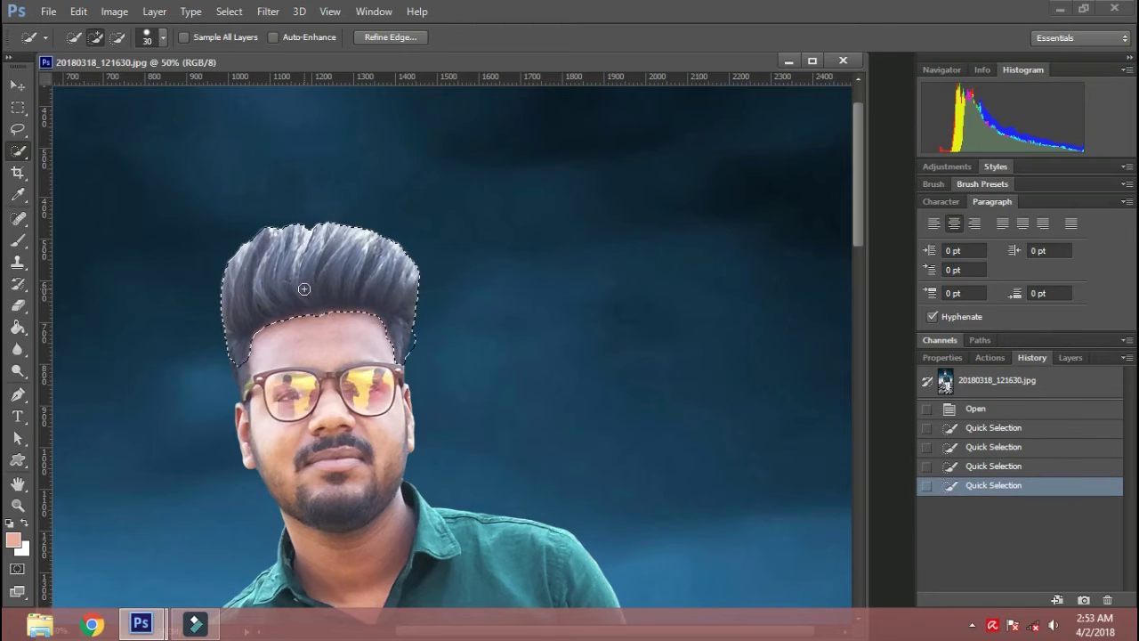
{"action": "left_click", "coordinate": [242, 301]}
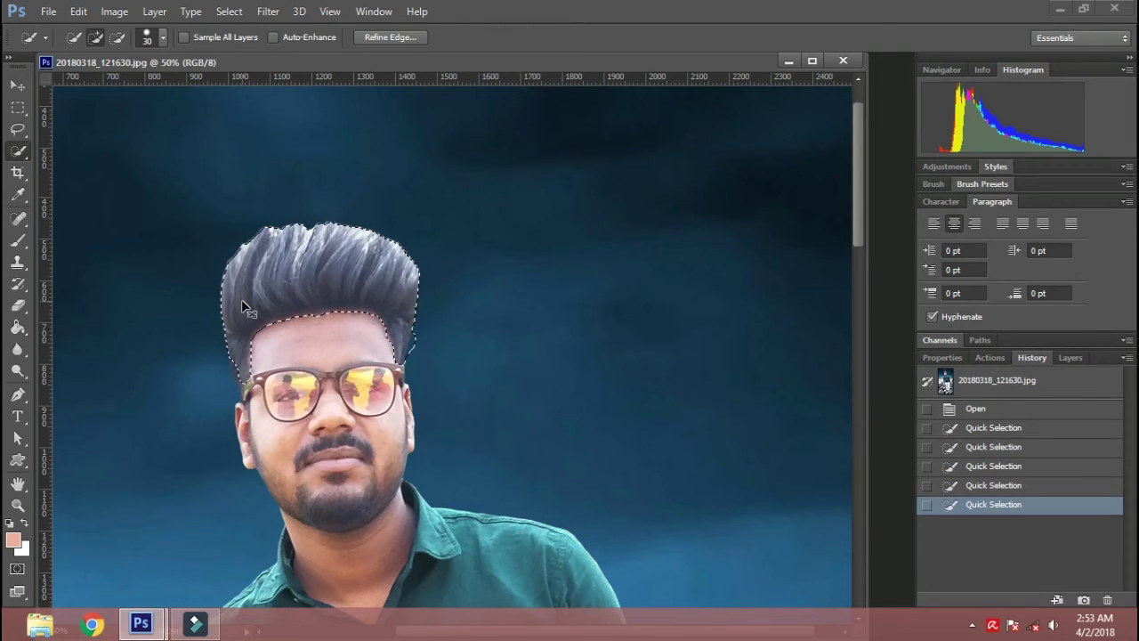
- Darken the selected hair by pulling the Curves midpoint down, then deselect
{"action": "key", "text": "ctrl+m"}
{"action": "left_click_drag", "start_coordinate": [952, 235], "coordinate": [955, 261]}
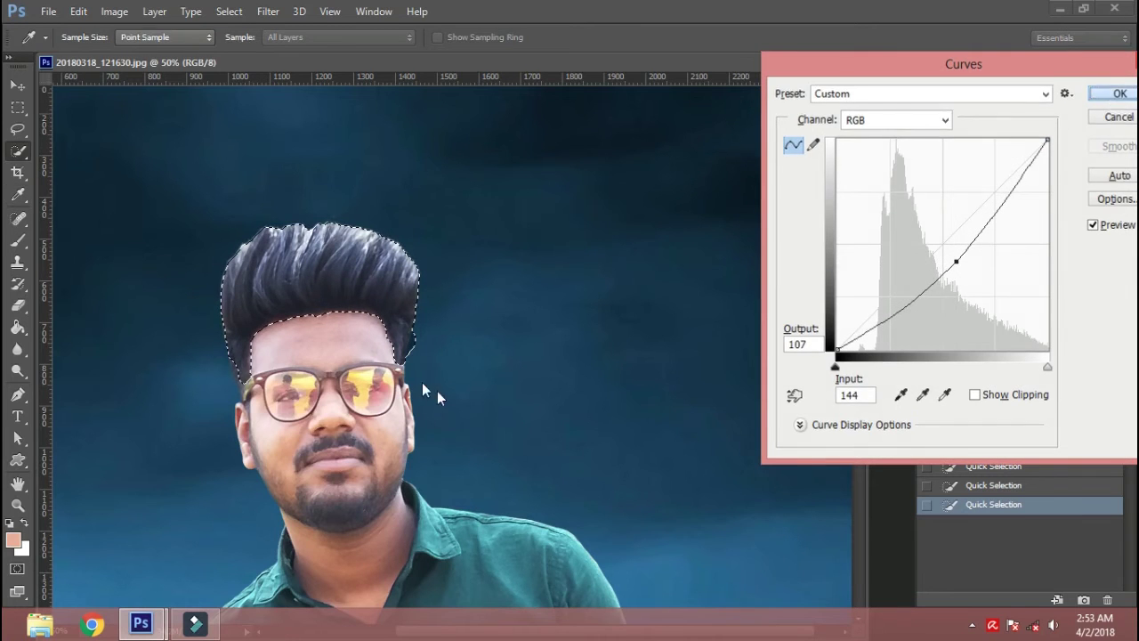
{"action": "key", "text": "Return"}
{"action": "key", "text": "m"}
{"action": "key", "text": "ctrl+d"}
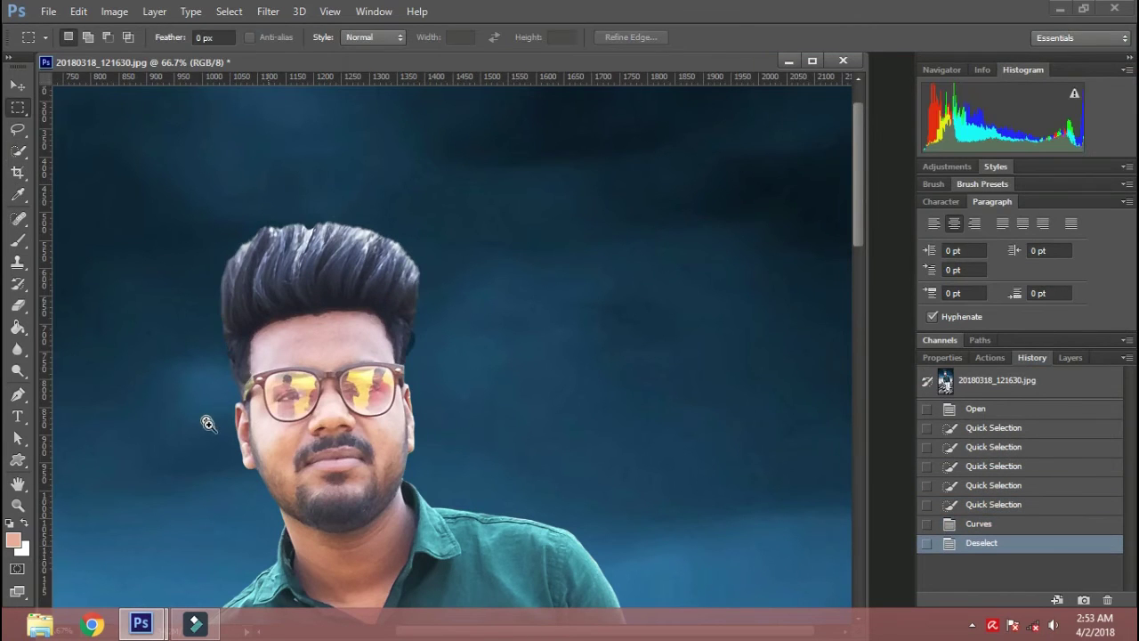
- Zoom in on the left glasses hinge and test a History Brush dab there, undoing it
{"action": "left_click", "coordinate": [204, 419], "text": "ctrl"}
{"action": "left_click", "coordinate": [249, 361], "text": "ctrl"}
{"action": "key", "text": "j"}
{"action": "left_click", "coordinate": [175, 396], "text": "ctrl"}
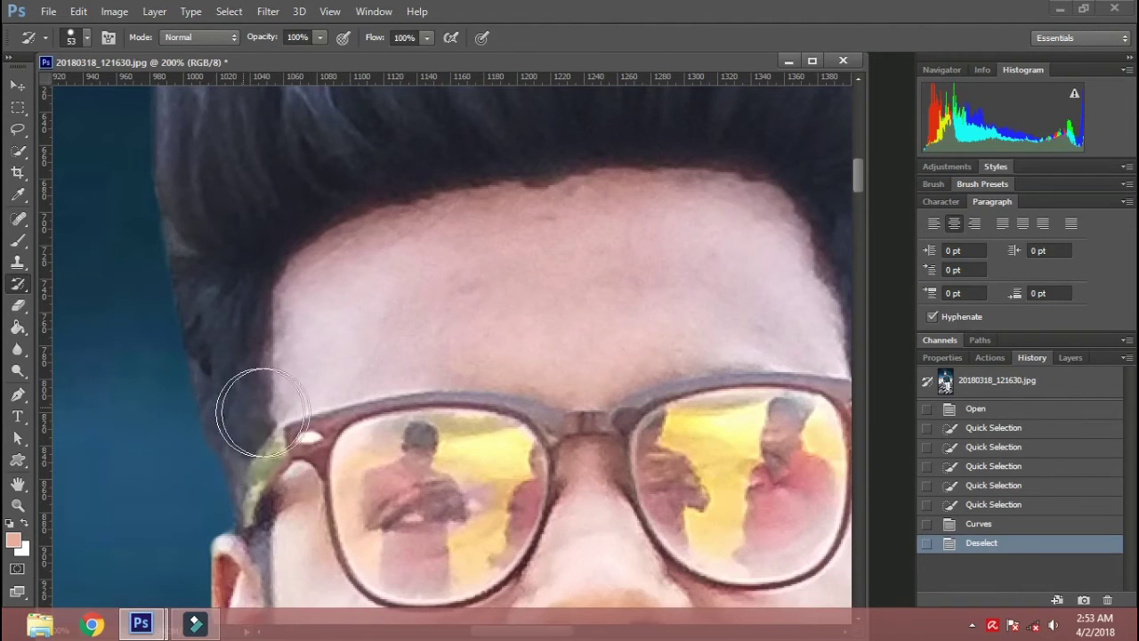
{"action": "left_click", "coordinate": [264, 420]}
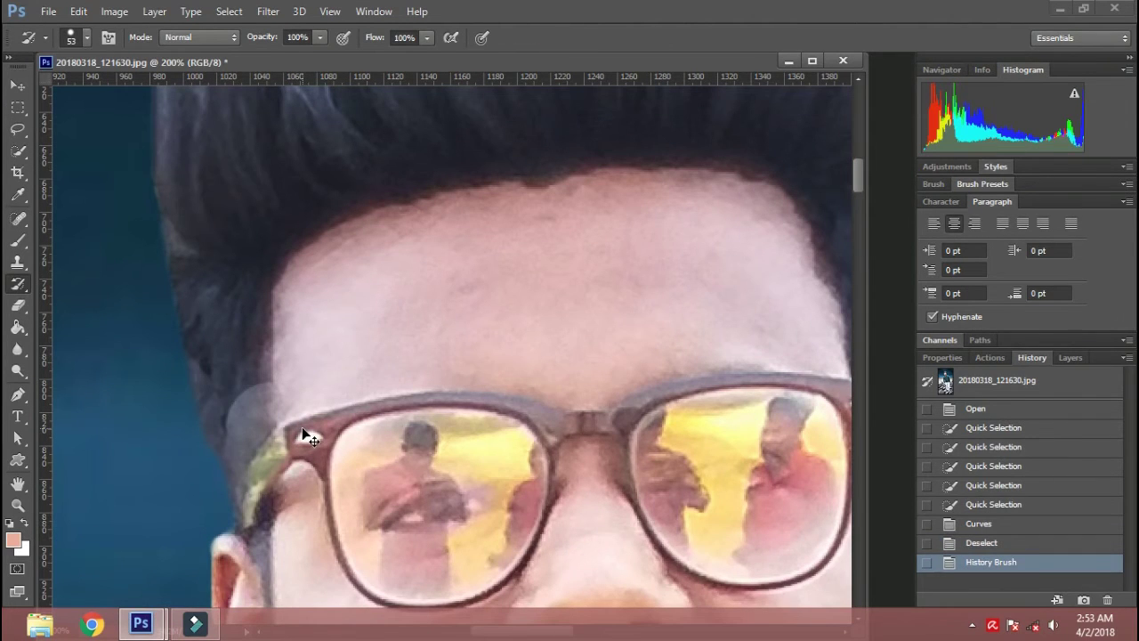
{"action": "key", "text": "ctrl+z"}
{"action": "right_click", "coordinate": [329, 422]}
- Restore the original temple and right hair edges, then zoom out to the whole photo
{"action": "mouse_move", "coordinate": [269, 411]}
{"action": "left_mouse_down"}
{"action": "mouse_move", "coordinate": [229, 457]}
{"action": "mouse_move", "coordinate": [211, 419]}
{"action": "mouse_move", "coordinate": [258, 481]}
{"action": "left_mouse_up"}
{"action": "left_click_drag", "start_coordinate": [472, 359], "coordinate": [428, 386]}
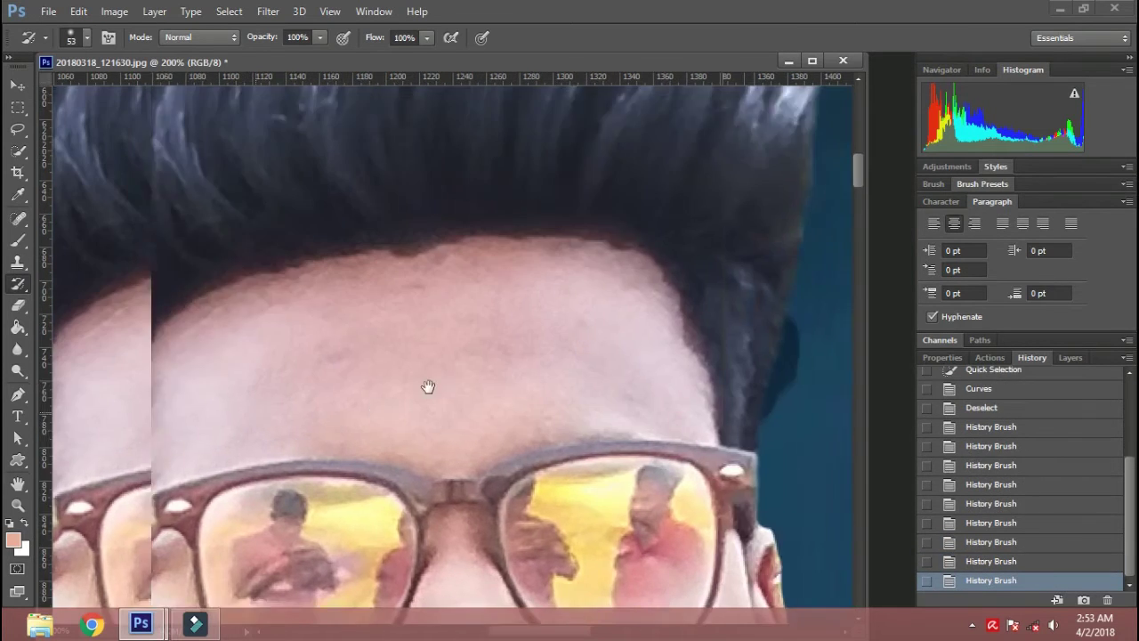
{"action": "mouse_move", "coordinate": [356, 344]}
{"action": "left_mouse_down"}
{"action": "mouse_move", "coordinate": [547, 254]}
{"action": "mouse_move", "coordinate": [394, 287]}
{"action": "left_mouse_up"}
{"action": "mouse_move", "coordinate": [658, 315]}
{"action": "left_mouse_down"}
{"action": "mouse_move", "coordinate": [646, 376]}
{"action": "mouse_move", "coordinate": [479, 347]}
{"action": "left_mouse_up"}
{"action": "key", "text": "ctrl+minus"}
{"action": "key", "text": "ctrl+minus"}
{"action": "key", "text": "ctrl+minus"}
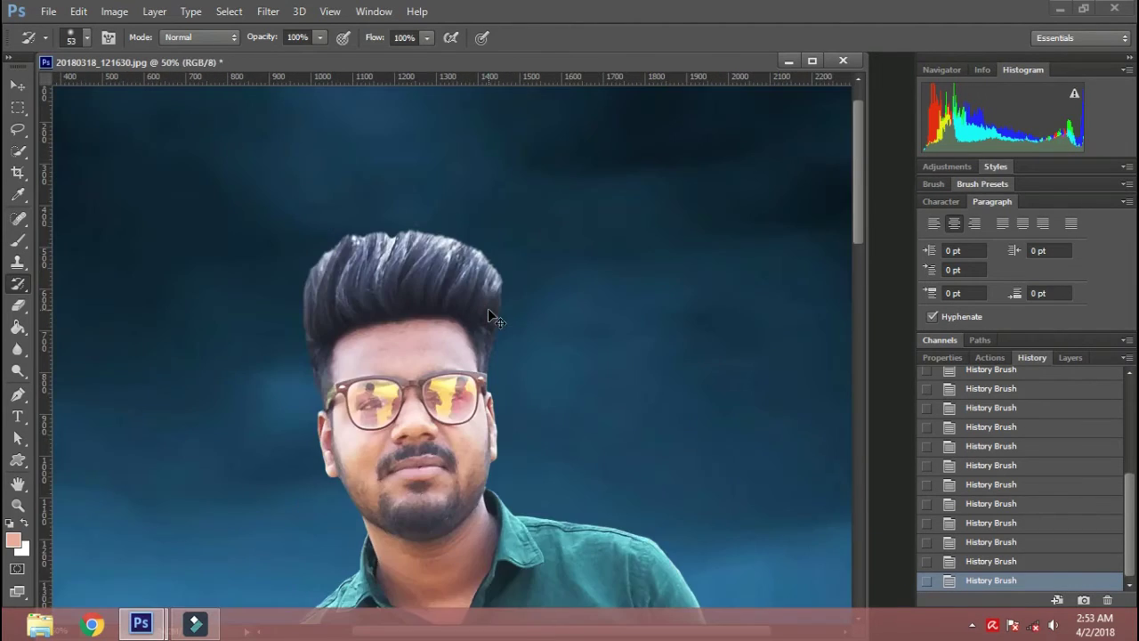
{"action": "key", "text": "ctrl+minus"}
{"action": "key", "text": "ctrl+minus"}
{"action": "key", "text": "ctrl+minus"}
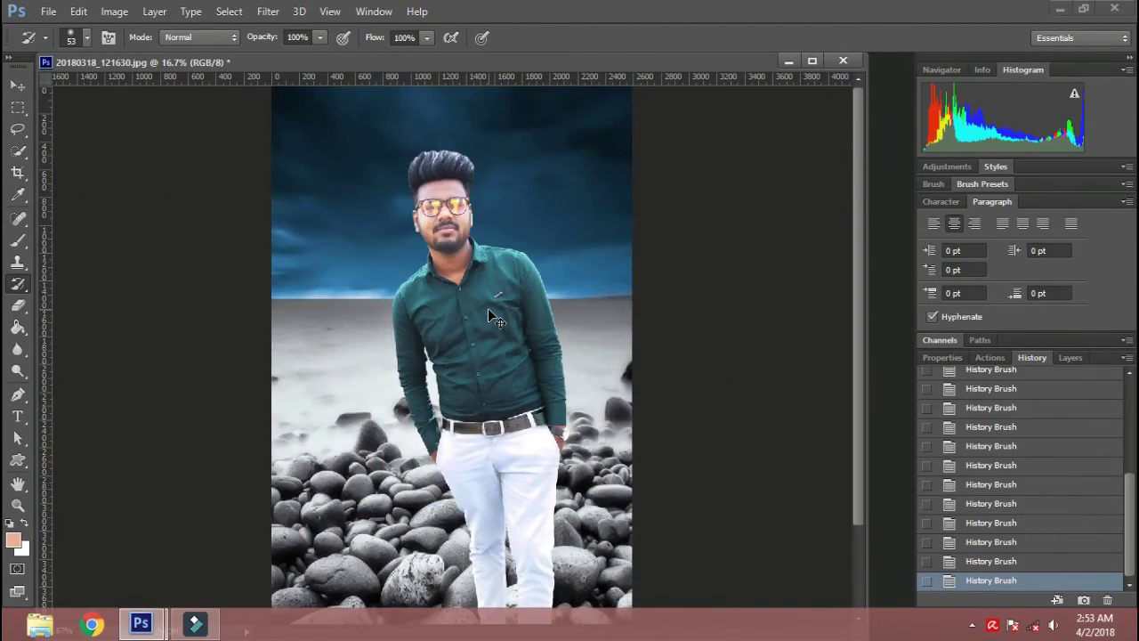
{"action": "key", "text": "ctrl+minus"}
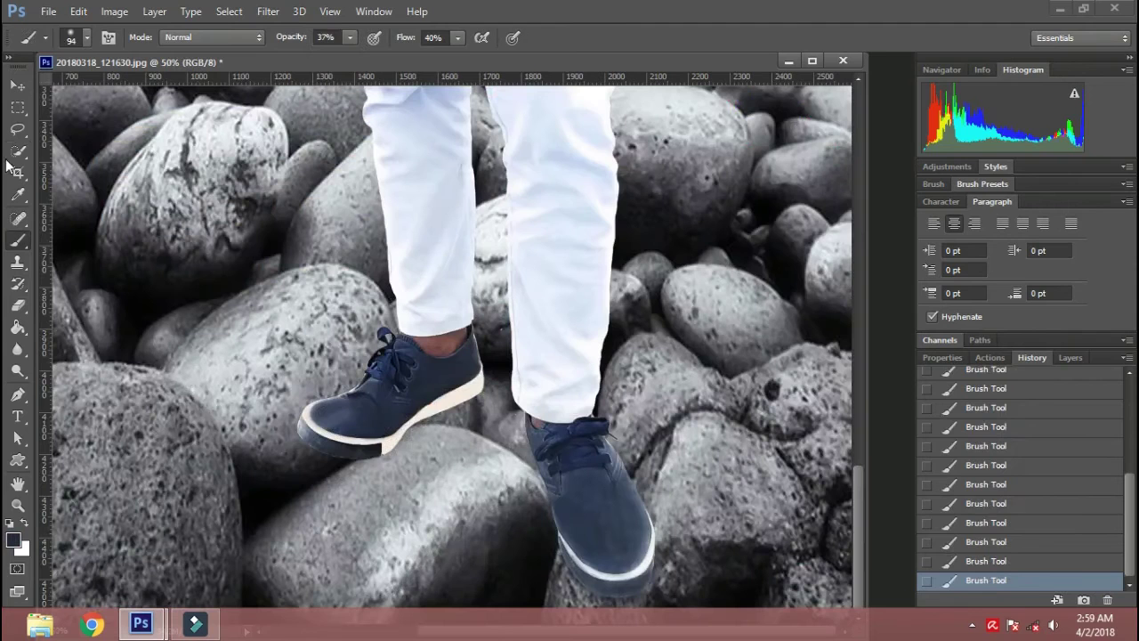
- Darken the right shoe with Curves (Input 148, Output 115) and deselect it
{"action": "key", "text": "w"}
{"action": "left_click_drag", "start_coordinate": [583, 427], "coordinate": [604, 511]}
{"action": "key", "text": "i"}
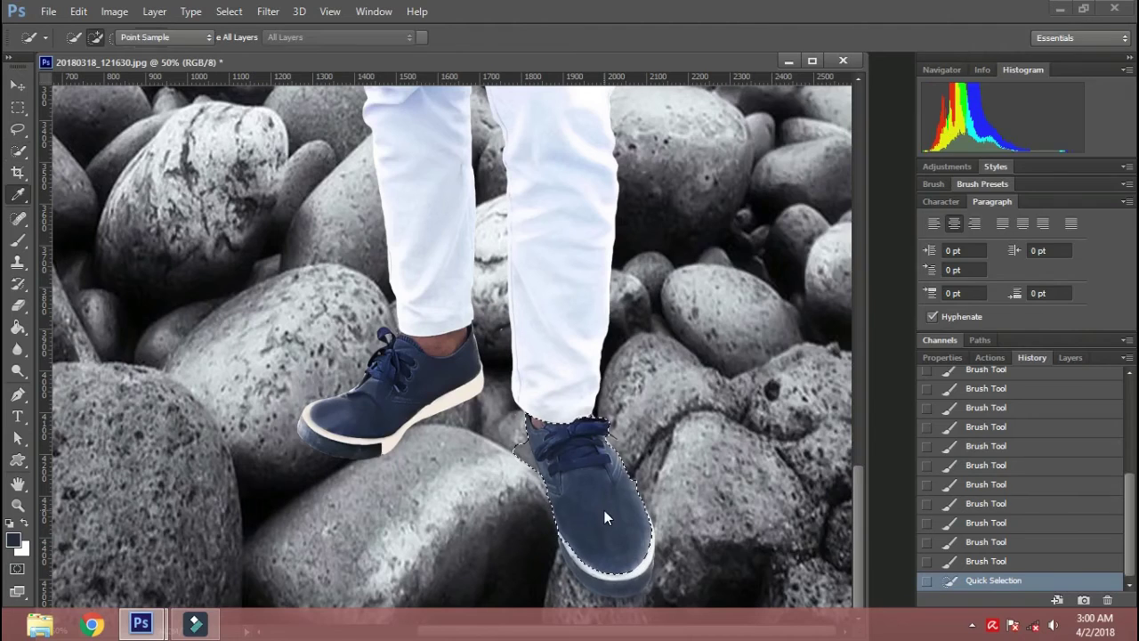
{"action": "key", "text": "ctrl+m"}
{"action": "left_click", "coordinate": [959, 249]}
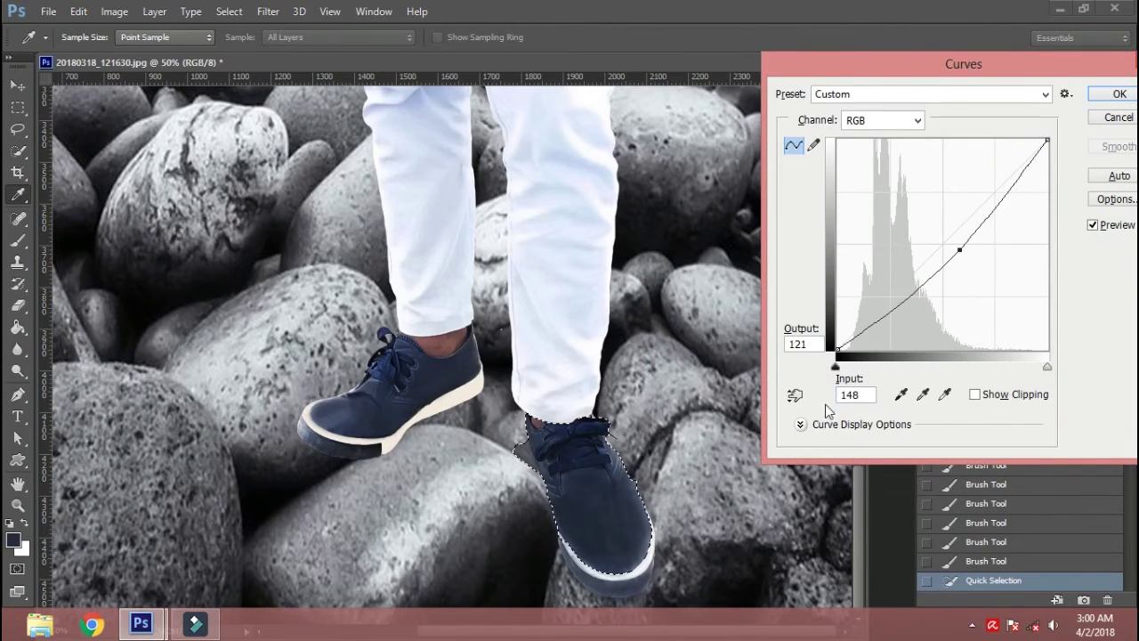
{"action": "left_click_drag", "start_coordinate": [961, 253], "coordinate": [961, 258]}
{"action": "left_click", "coordinate": [1119, 94]}
{"action": "key", "text": "w"}
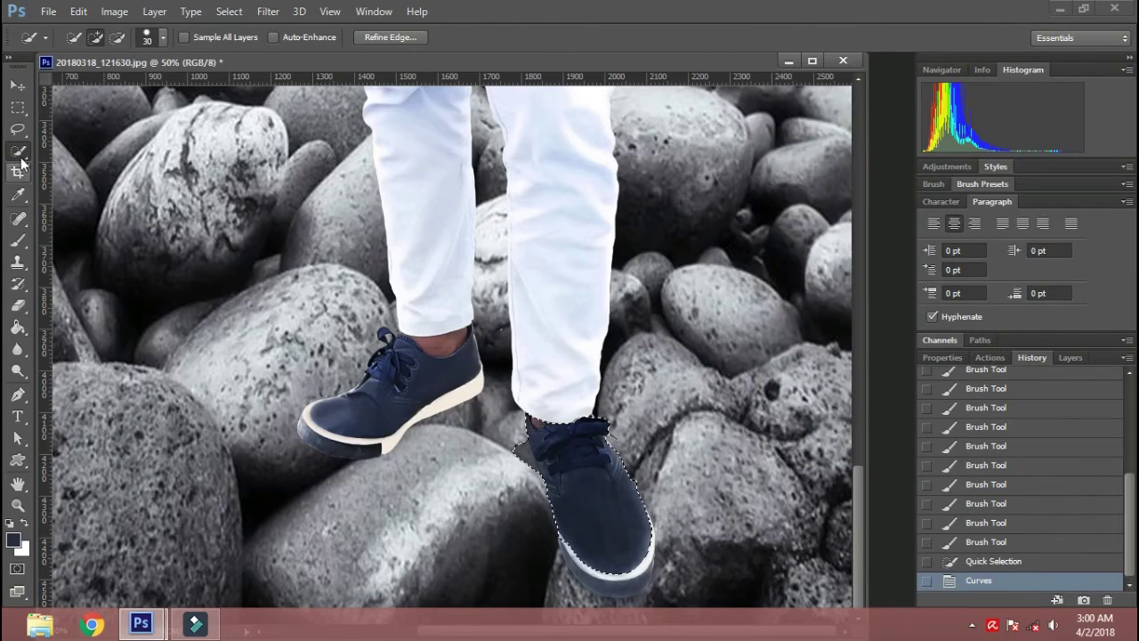
{"action": "key", "text": "ctrl+d"}
- Restore the sock and ankle edge above the shoe with a 21 px History Brush
{"action": "key", "text": "y"}
{"action": "scroll", "coordinate": [534, 462], "scroll_direction": "up", "scroll_amount": 4}
{"action": "right_click", "coordinate": [509, 316]}
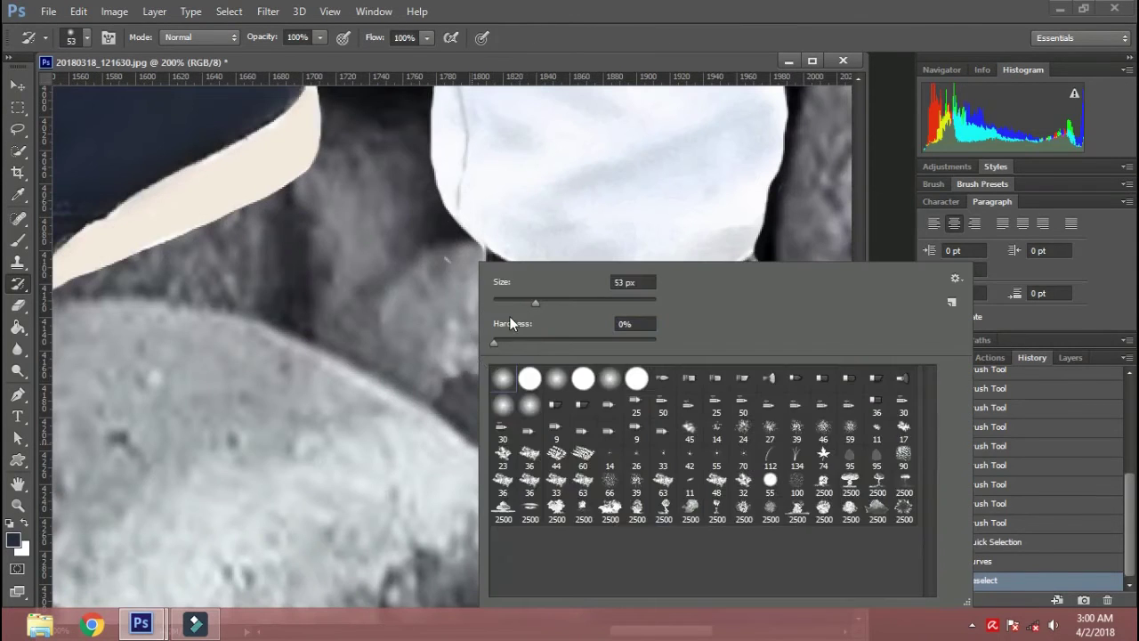
{"action": "key", "text": "Escape"}
{"action": "left_click_drag", "start_coordinate": [445, 372], "coordinate": [521, 485]}
{"action": "mouse_move", "coordinate": [489, 276]}
{"action": "left_mouse_down"}
{"action": "mouse_move", "coordinate": [538, 298]}
{"action": "mouse_move", "coordinate": [580, 263]}
{"action": "left_mouse_up"}
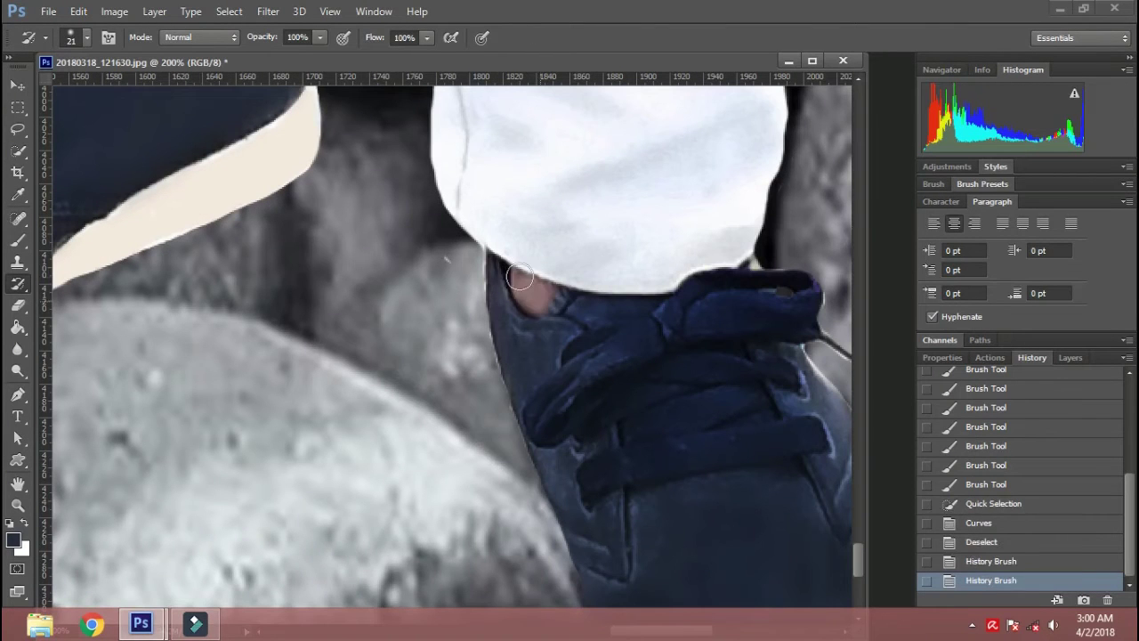
{"action": "scroll", "coordinate": [551, 267], "scroll_direction": "up", "scroll_amount": 3}
{"action": "scroll", "coordinate": [534, 272], "scroll_direction": "left", "scroll_amount": 3}
{"action": "mouse_move", "coordinate": [386, 305]}
{"action": "left_mouse_down"}
{"action": "mouse_move", "coordinate": [447, 280]}
{"action": "mouse_move", "coordinate": [356, 267]}
{"action": "left_mouse_up"}
{"action": "left_click_drag", "start_coordinate": [329, 260], "coordinate": [306, 255]}
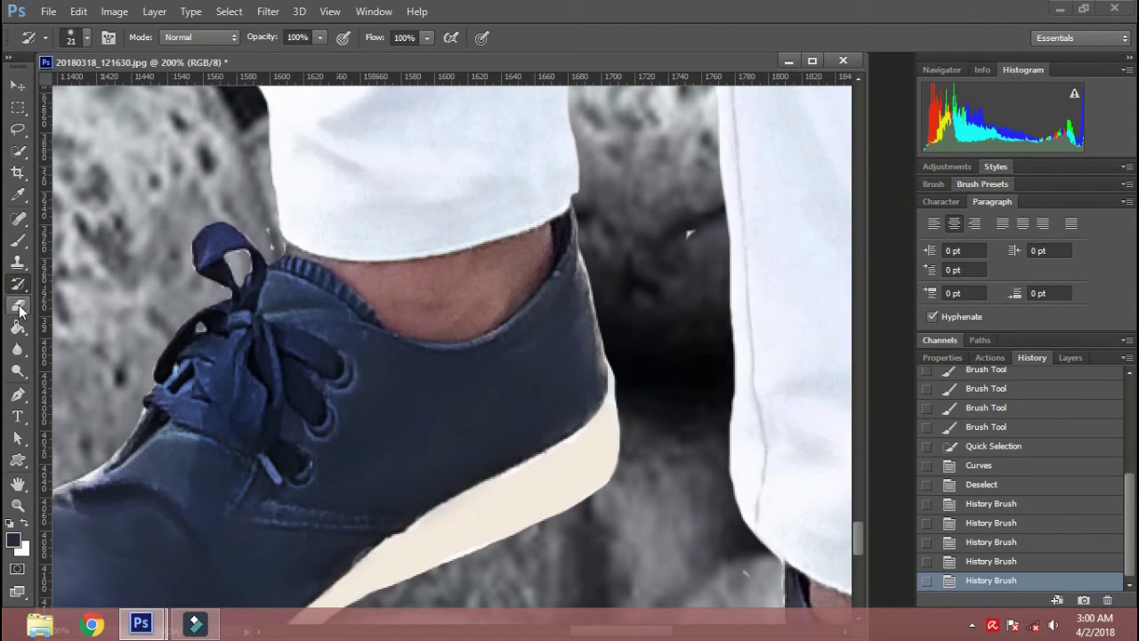
- Clone Stamp over spots by the laces and ankle using an 11 px brush, then zoom out
{"action": "left_click", "coordinate": [18, 261]}
{"action": "left_click_drag", "start_coordinate": [686, 237], "coordinate": [380, 275]}
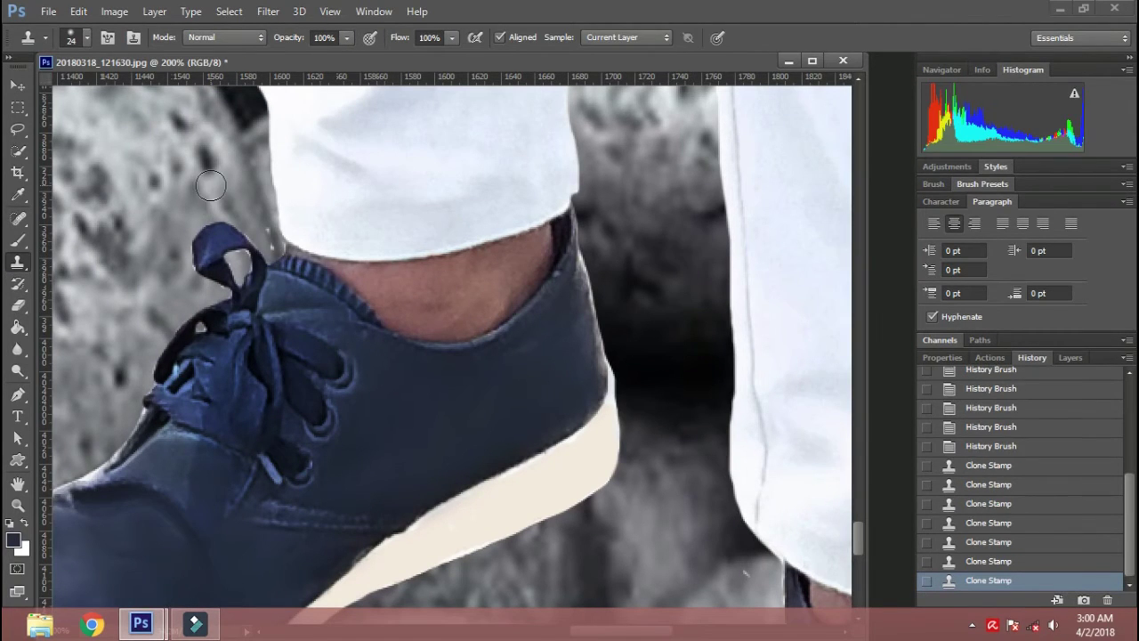
{"action": "right_click", "coordinate": [211, 185]}
{"action": "left_click_drag", "start_coordinate": [228, 223], "coordinate": [245, 229]}
{"action": "key", "text": "Return"}
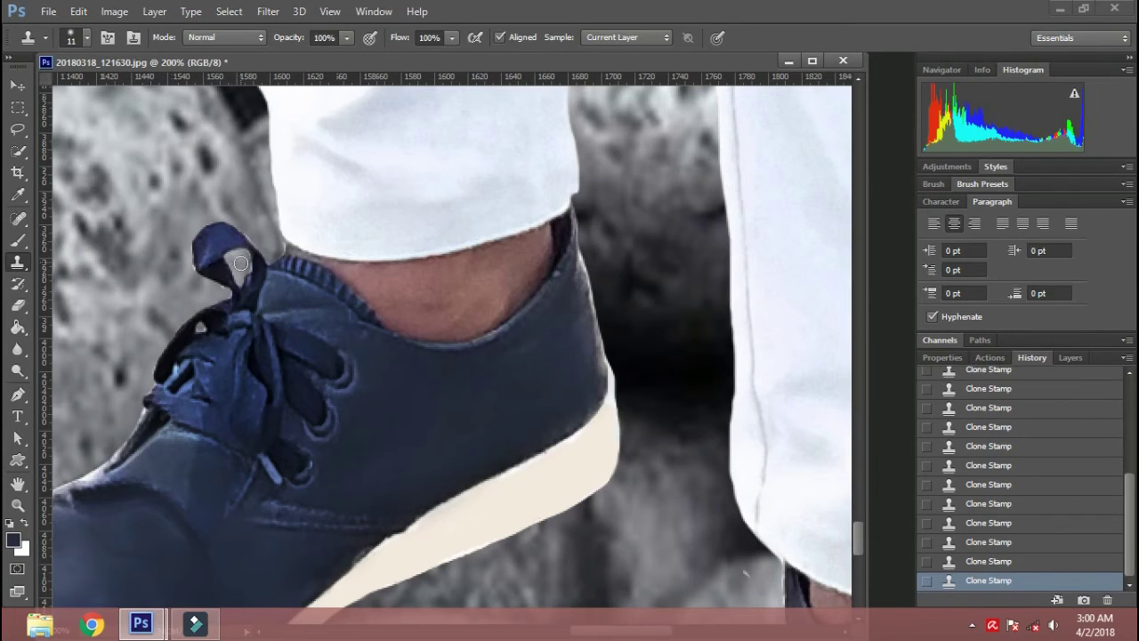
{"action": "left_click_drag", "start_coordinate": [140, 383], "coordinate": [307, 300]}
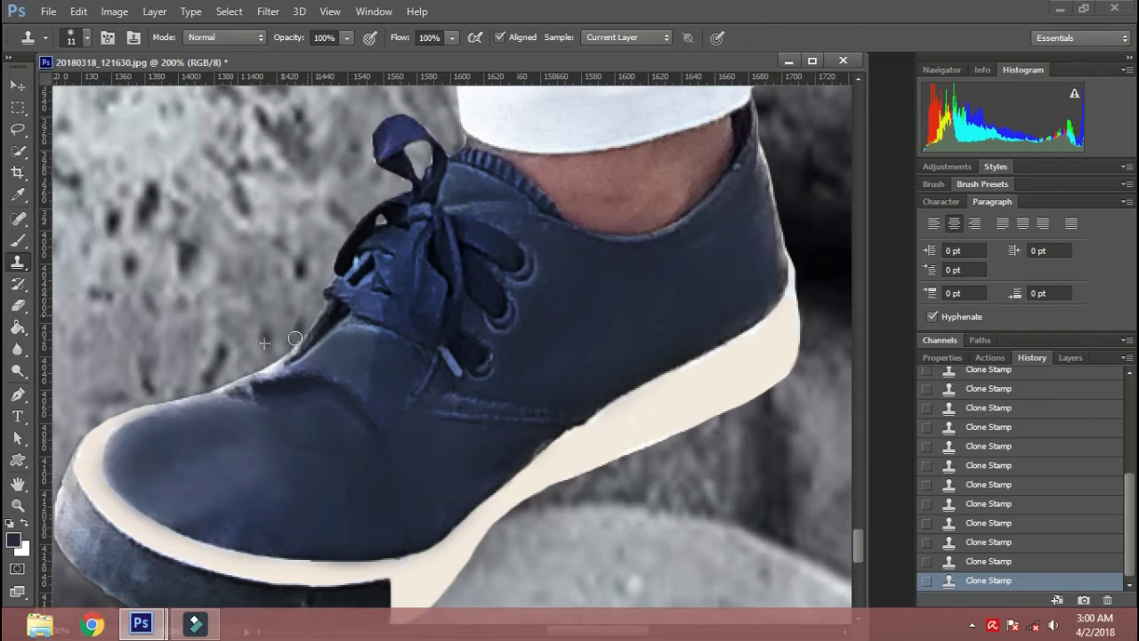
{"action": "key", "text": "ctrl+0"}
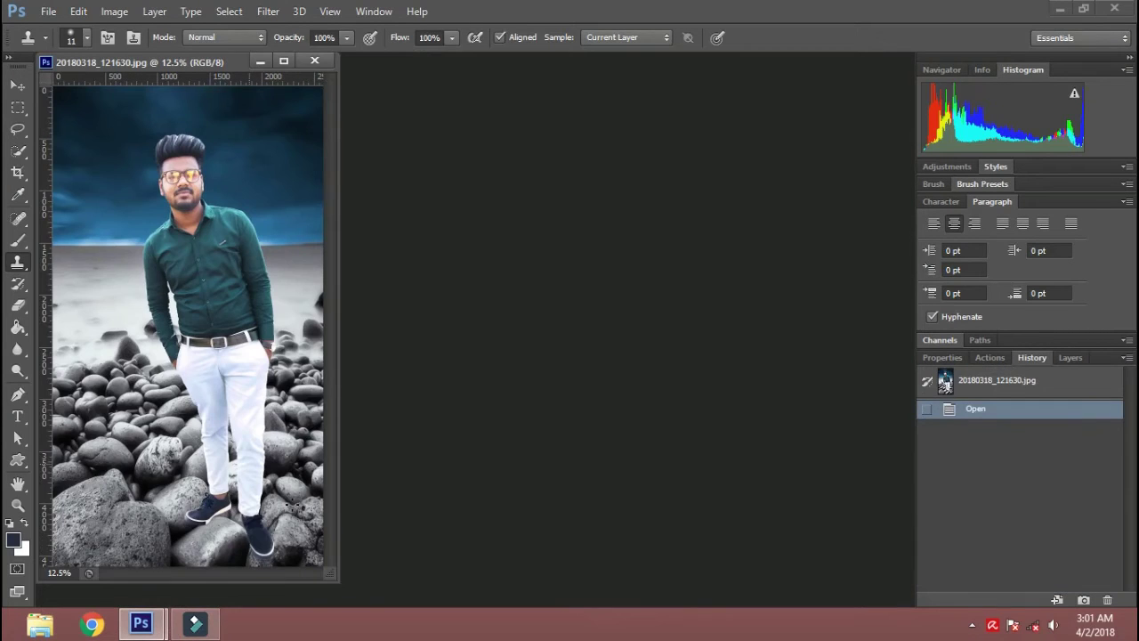
- Zoom in on the shoes and revert to the freshly opened image state in History
{"action": "left_click_drag", "start_coordinate": [336, 576], "coordinate": [708, 552]}
{"action": "scroll", "coordinate": [436, 532], "scroll_direction": "up", "scroll_amount": 6}
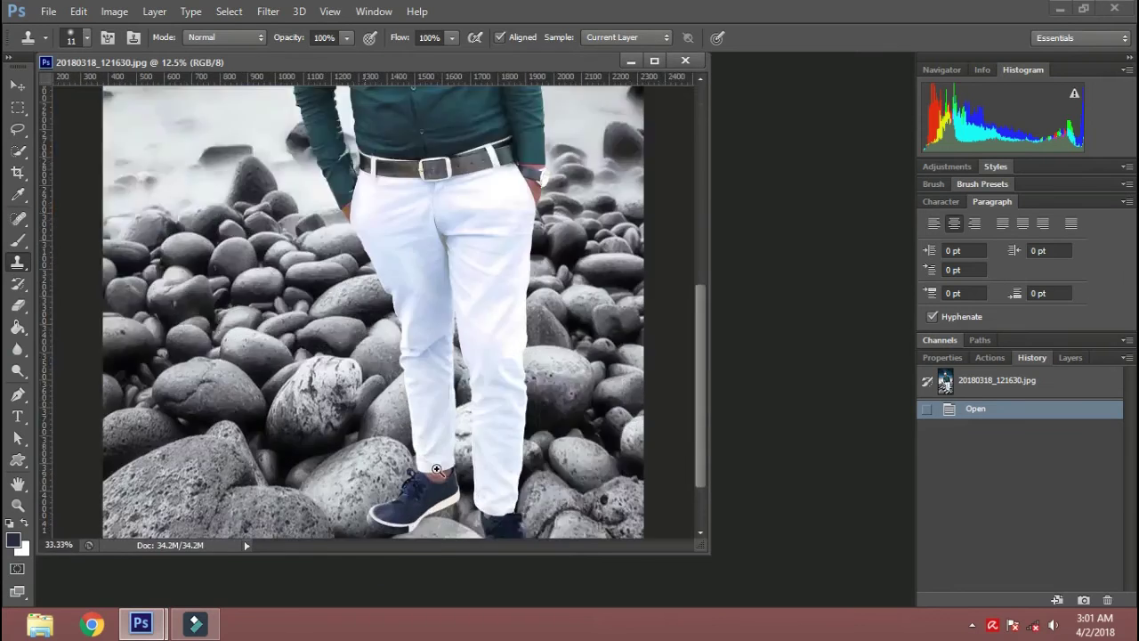
{"action": "left_click", "coordinate": [572, 258]}
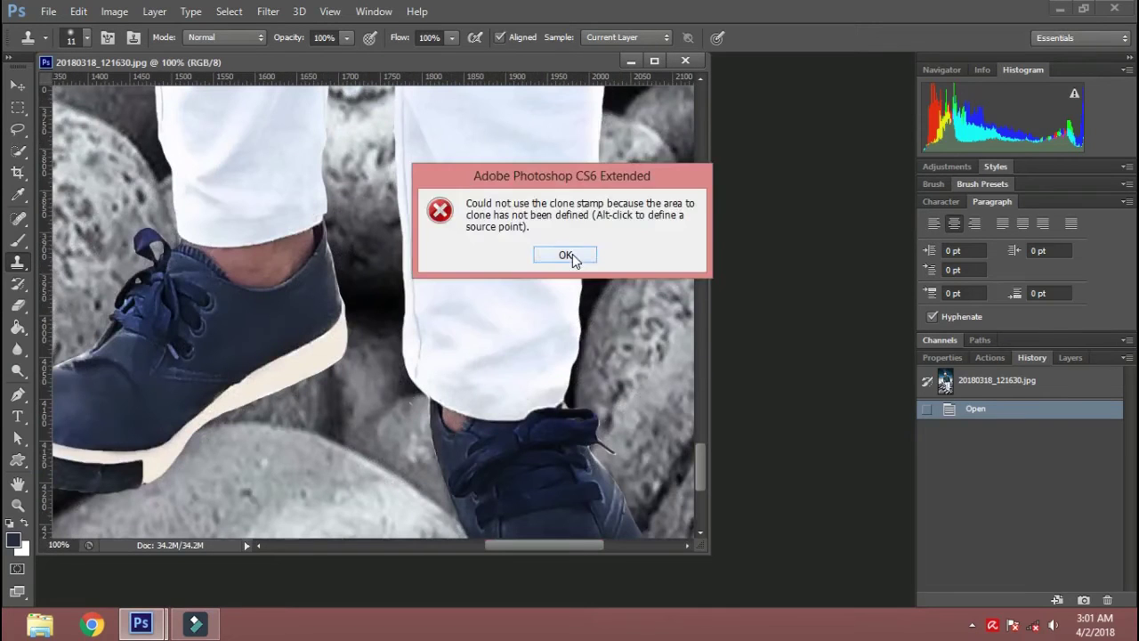
{"action": "left_click", "coordinate": [988, 389]}
- Brighten the left ankle skin with Curves (Input 103 to Output 131) and deselect
{"action": "left_click", "coordinate": [19, 153]}
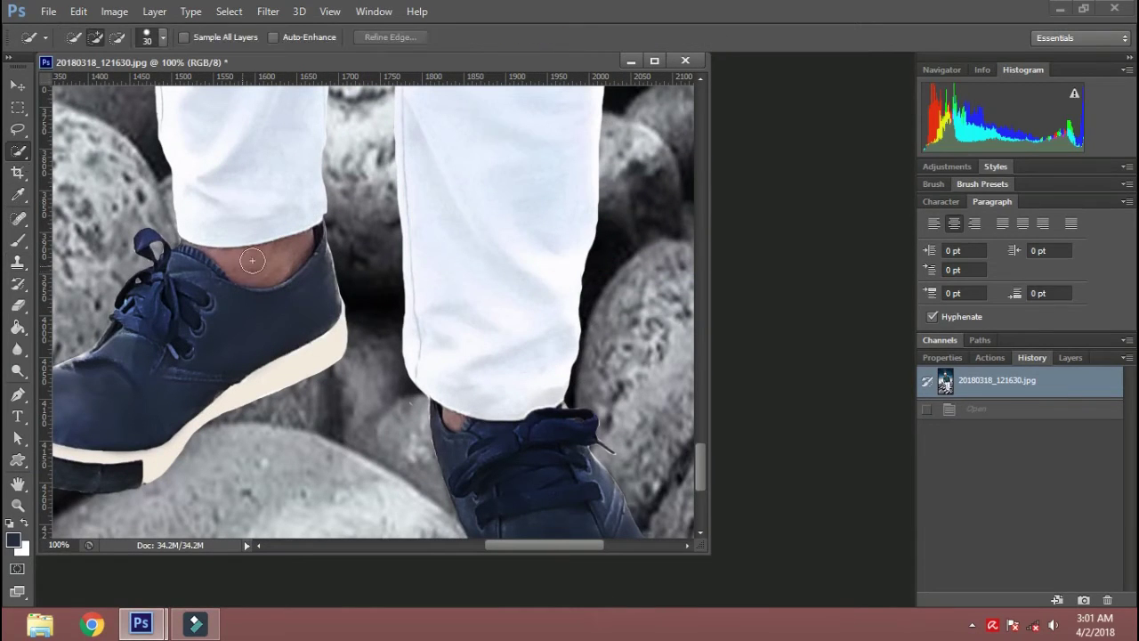
{"action": "left_click_drag", "start_coordinate": [275, 259], "coordinate": [235, 259]}
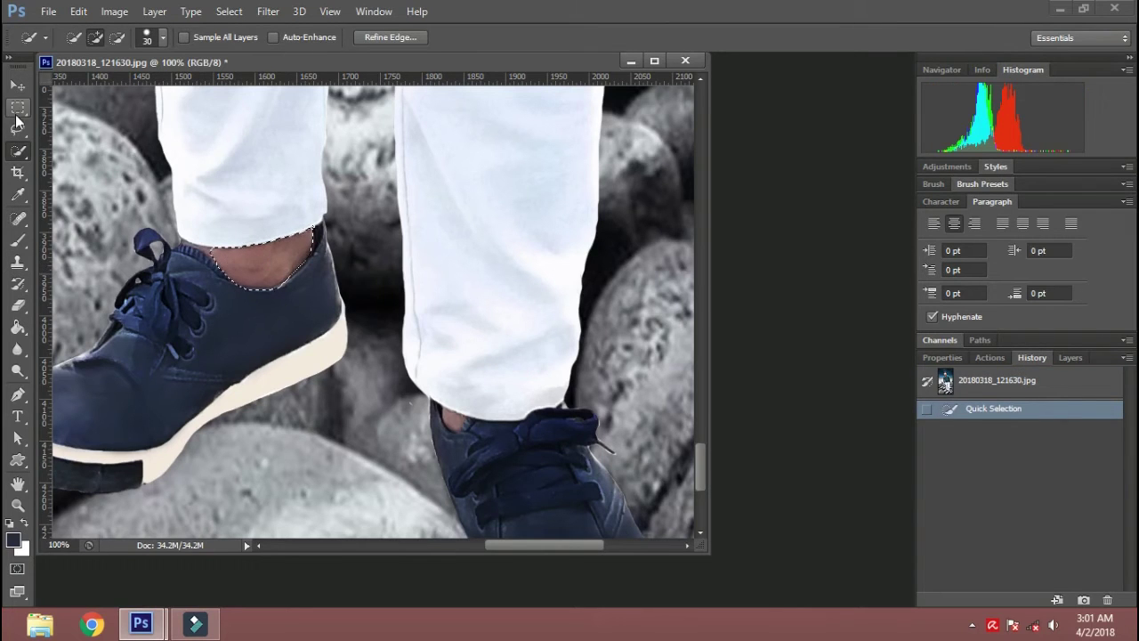
{"action": "key", "text": "ctrl+m"}
{"action": "left_click_drag", "start_coordinate": [930, 253], "coordinate": [922, 239]}
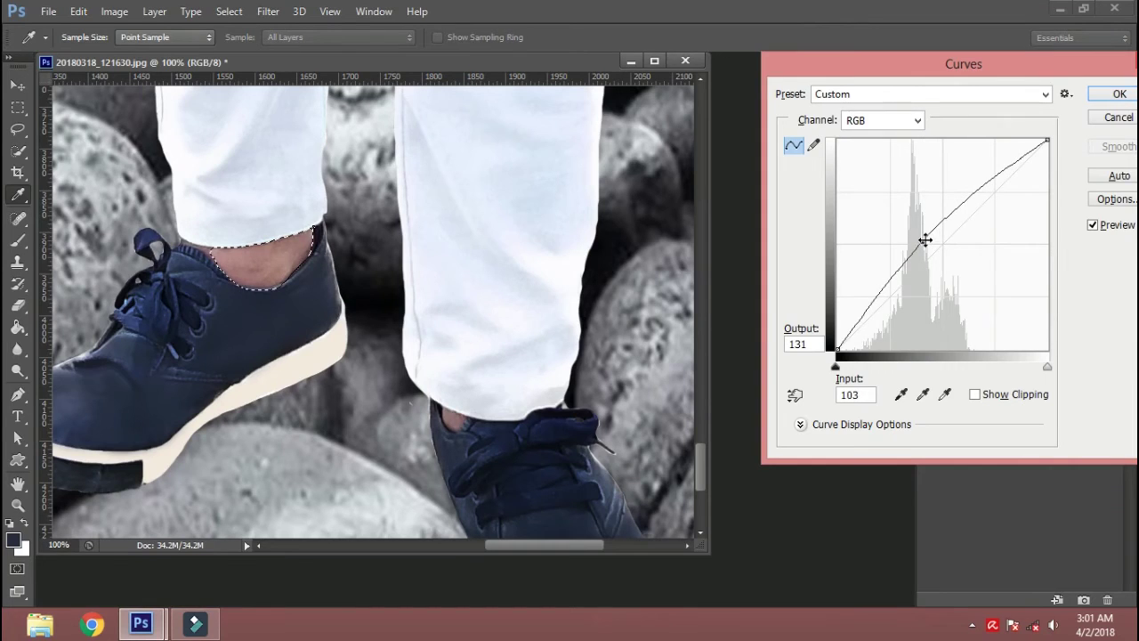
{"action": "key", "text": "Return"}
{"action": "key", "text": "m"}
{"action": "key", "text": "ctrl+d"}
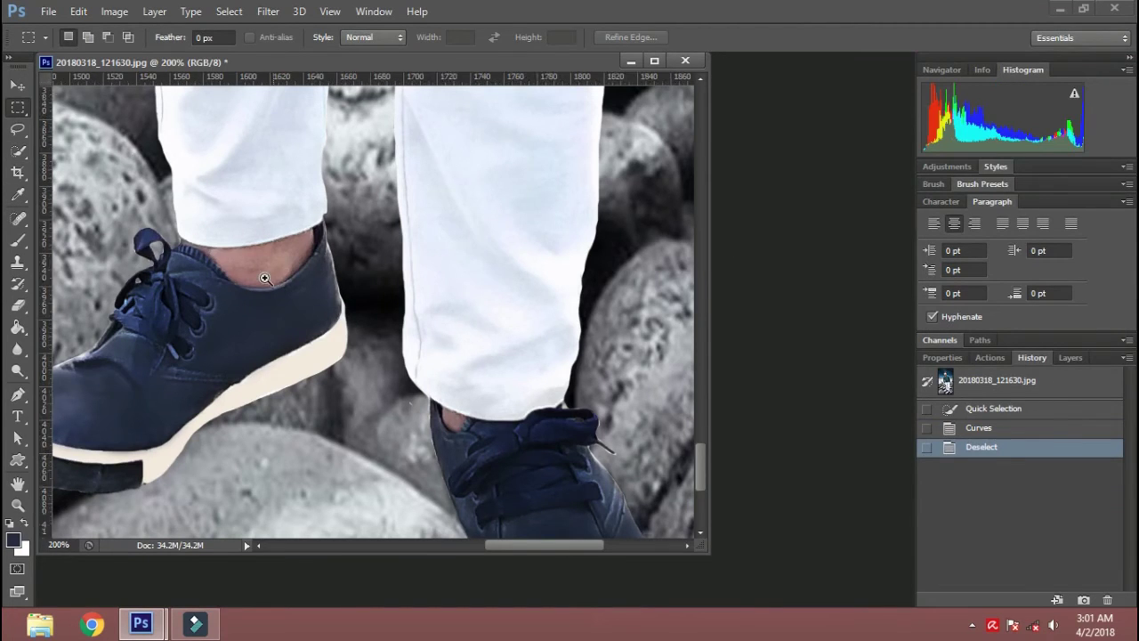
- Zoom to the ankle and begin choosing a skin-tone foreground colour
{"action": "scroll", "coordinate": [264, 328], "scroll_direction": "up", "scroll_amount": 3}
{"action": "left_click_drag", "start_coordinate": [430, 367], "coordinate": [446, 369]}
{"action": "left_click", "coordinate": [14, 540]}
{"action": "mouse_move", "coordinate": [907, 271]}
{"action": "left_mouse_down"}
{"action": "mouse_move", "coordinate": [911, 405]}
{"action": "mouse_move", "coordinate": [893, 383]}
{"action": "left_mouse_up"}
- Set a peach skin-tone foreground (f4d2bd) and a Brush at 17% opacity, 18% flow
{"action": "left_click", "coordinate": [723, 198]}
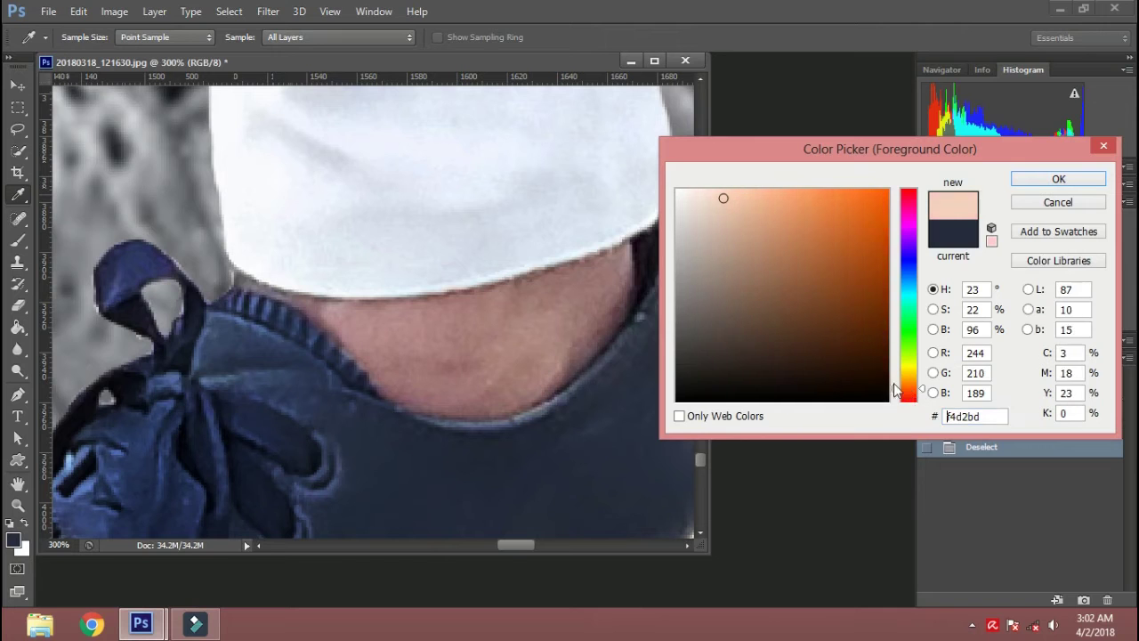
{"action": "left_click", "coordinate": [1096, 182]}
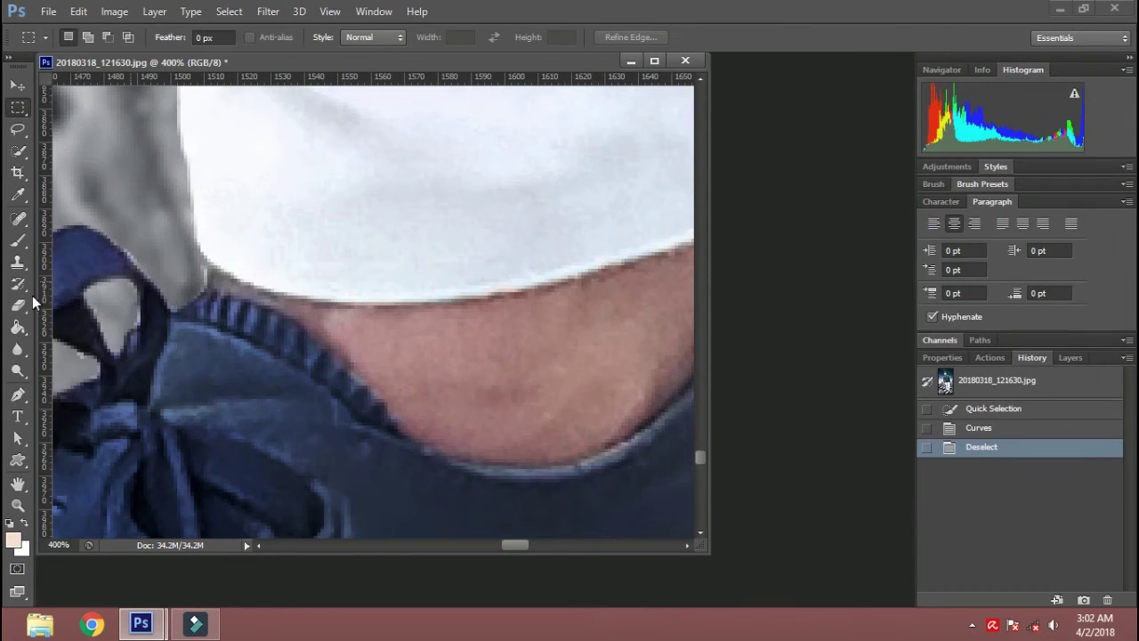
{"action": "left_click", "coordinate": [18, 241]}
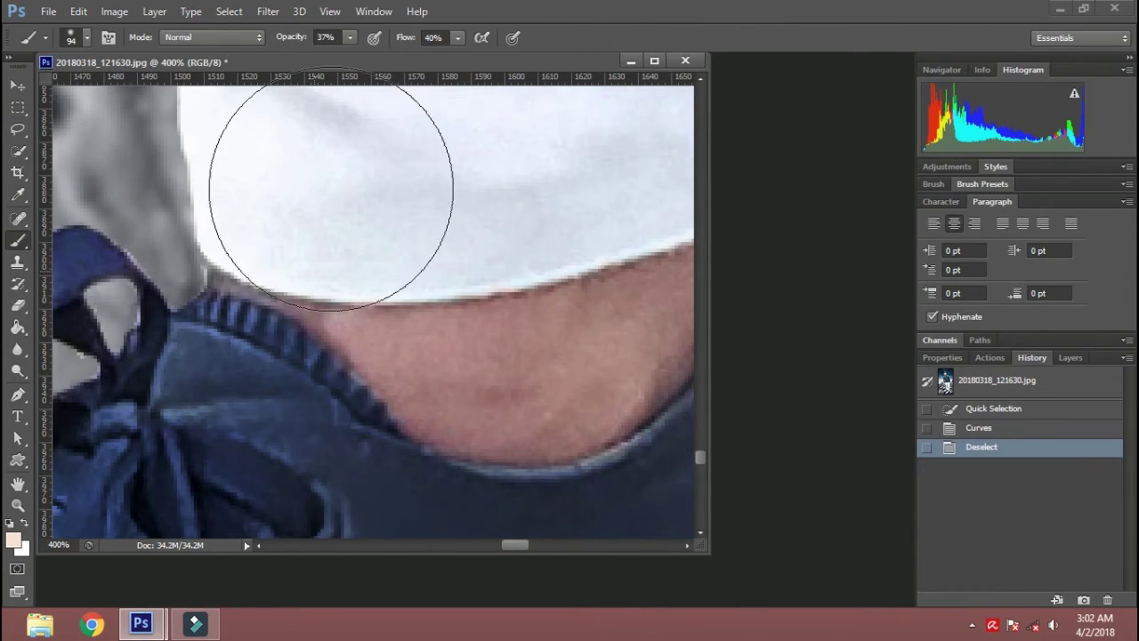
{"action": "left_click", "coordinate": [350, 37]}
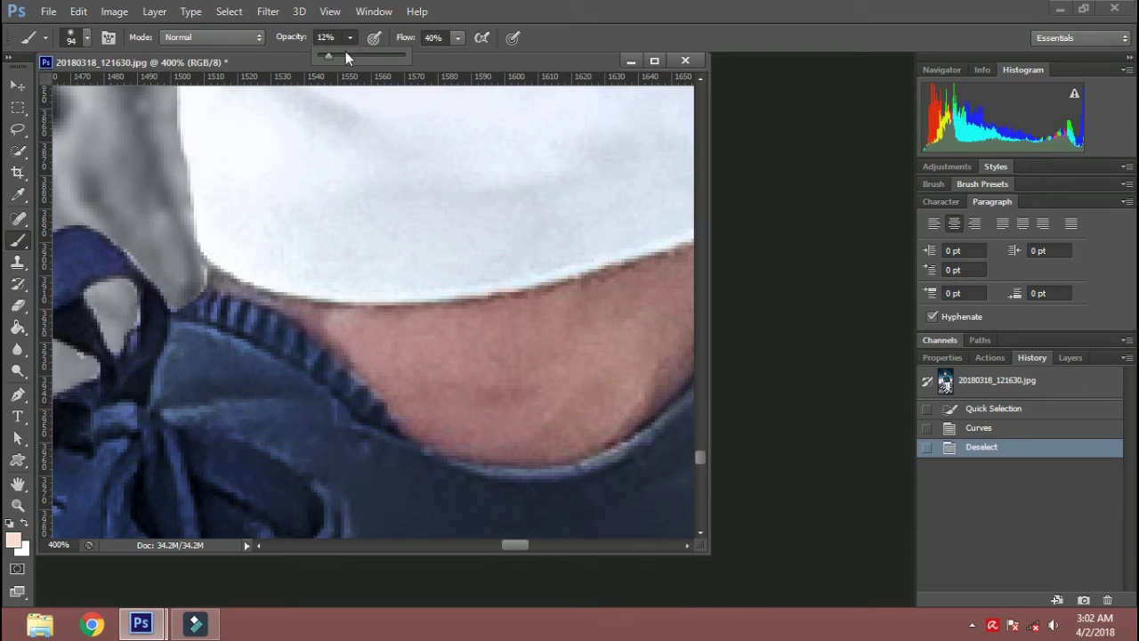
{"action": "left_click", "coordinate": [456, 39]}
{"action": "left_click_drag", "start_coordinate": [436, 61], "coordinate": [439, 60]}
- Paint soft peach over the ankle edges under the trouser hems with a 29 px brush
{"action": "right_click", "coordinate": [377, 265]}
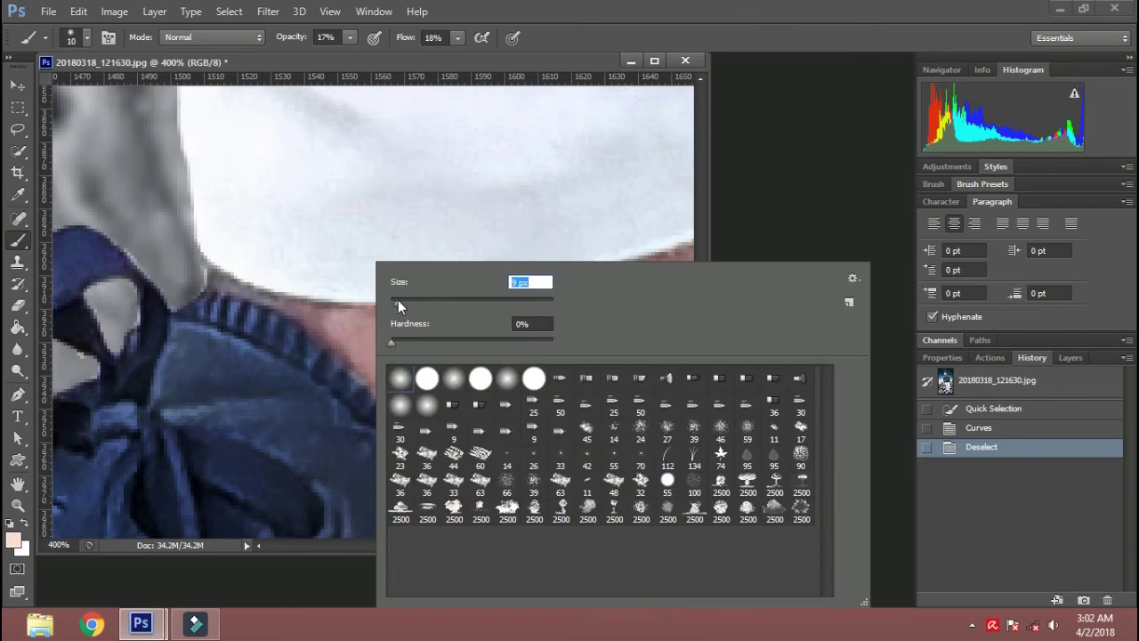
{"action": "left_click", "coordinate": [234, 292]}
{"action": "left_click_drag", "start_coordinate": [234, 285], "coordinate": [351, 361]}
{"action": "mouse_move", "coordinate": [294, 307]}
{"action": "left_mouse_down"}
{"action": "mouse_move", "coordinate": [236, 285]}
{"action": "mouse_move", "coordinate": [302, 307]}
{"action": "left_mouse_up"}
{"action": "scroll", "coordinate": [267, 356], "scroll_direction": "down", "scroll_amount": 3}
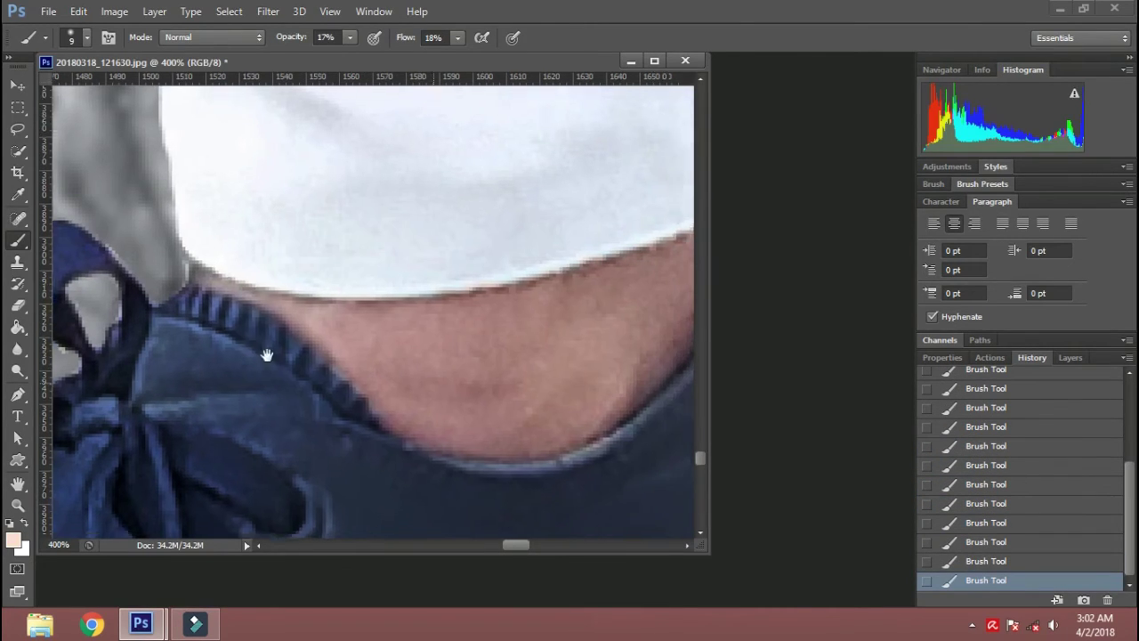
{"action": "scroll", "coordinate": [267, 355], "scroll_direction": "right", "scroll_amount": 3}
{"action": "right_click", "coordinate": [410, 300]}
{"action": "key", "text": "Return"}
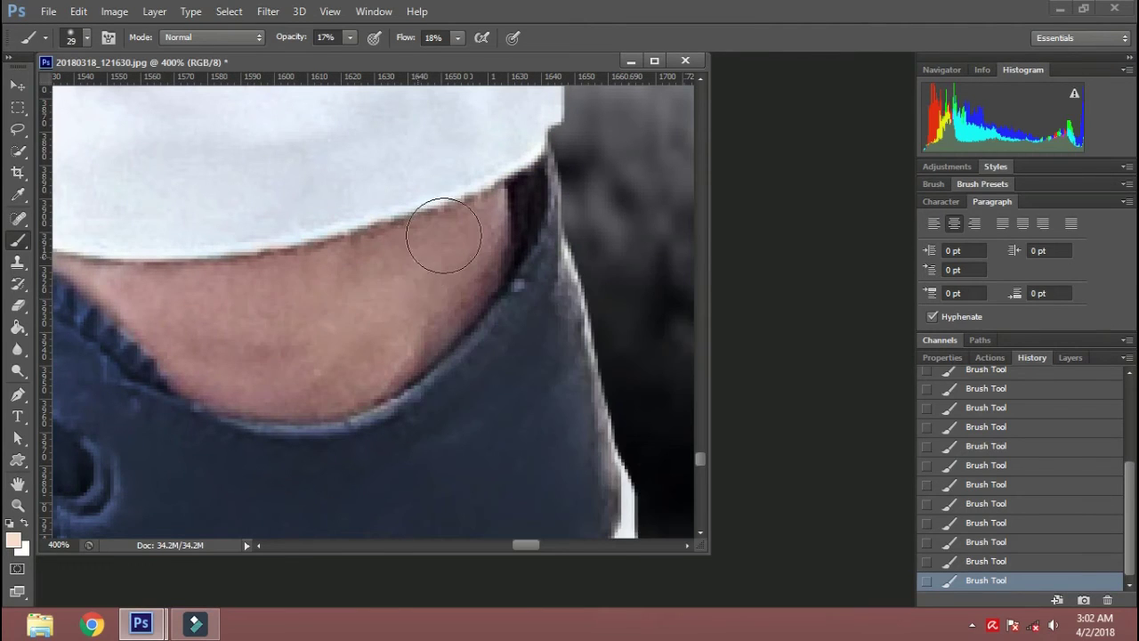
{"action": "scroll", "coordinate": [258, 369], "scroll_direction": "up", "scroll_amount": 2}
{"action": "scroll", "coordinate": [427, 391], "scroll_direction": "right", "scroll_amount": 5}
{"action": "left_click_drag", "start_coordinate": [293, 344], "coordinate": [300, 338]}
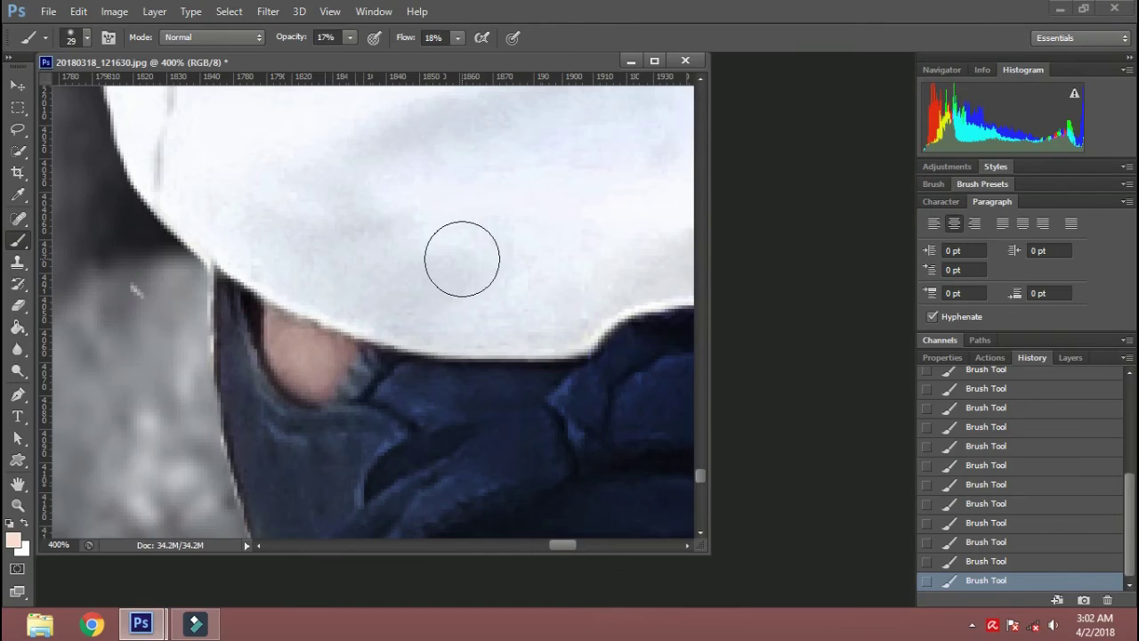
{"action": "key", "text": "ctrl+minus"}
{"action": "key", "text": "ctrl+minus"}
{"action": "key", "text": "ctrl+minus"}
{"action": "key", "text": "ctrl+minus"}
{"action": "key", "text": "ctrl+minus"}
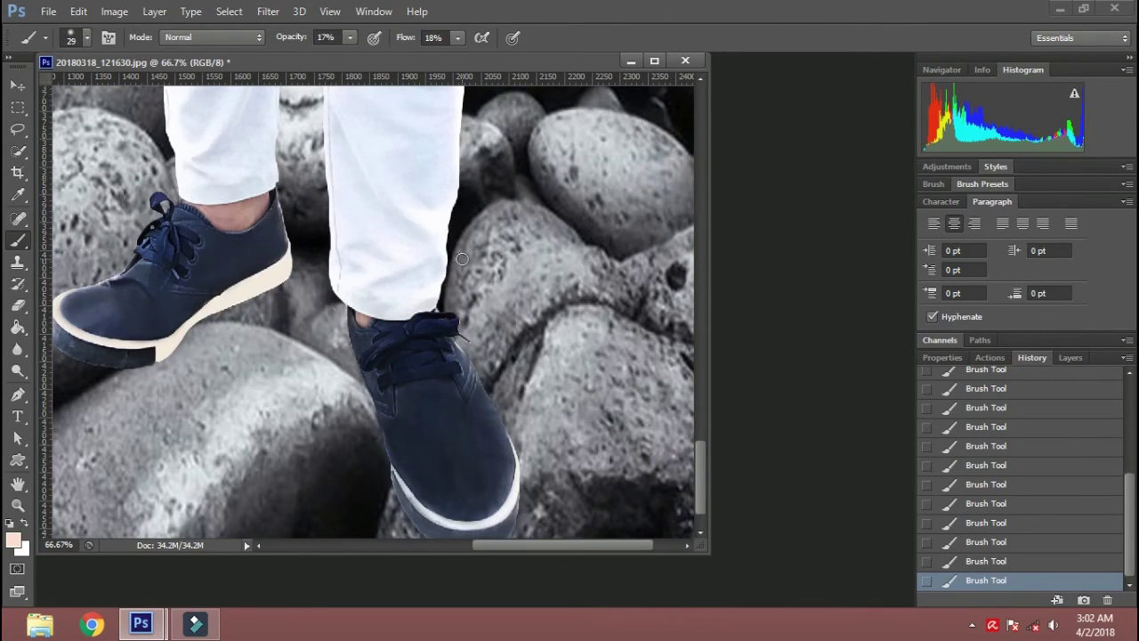
- Zoom to 200% on the neck and enlarge the soft brush to 78 px
{"action": "scroll", "coordinate": [402, 406], "scroll_direction": "up", "scroll_amount": 5}
{"action": "scroll", "coordinate": [386, 369], "scroll_direction": "up", "scroll_amount": 5}
{"action": "scroll", "coordinate": [373, 360], "scroll_direction": "up", "scroll_amount": 5}
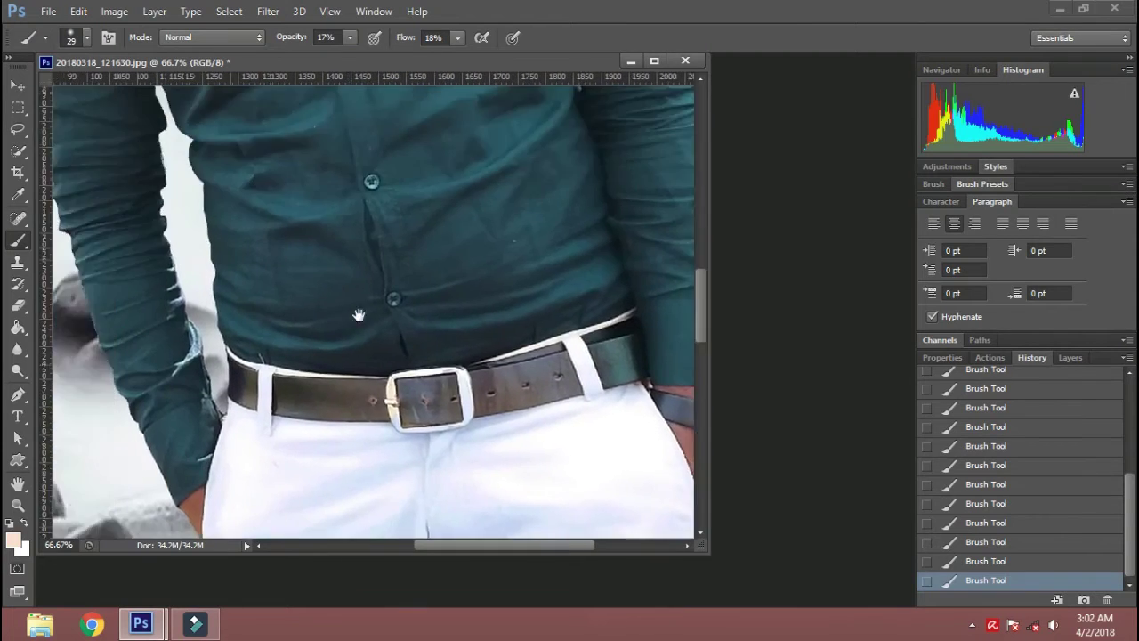
{"action": "scroll", "coordinate": [341, 349], "scroll_direction": "up", "scroll_amount": 5}
{"action": "scroll", "coordinate": [340, 349], "scroll_direction": "left", "scroll_amount": 3}
{"action": "scroll", "coordinate": [340, 349], "scroll_direction": "down", "scroll_amount": 2}
{"action": "key", "text": "ctrl+plus"}
{"action": "key", "text": "ctrl+plus"}
{"action": "right_click", "coordinate": [209, 262]}
{"action": "left_click_drag", "start_coordinate": [263, 302], "coordinate": [285, 303]}
{"action": "key", "text": "Return"}
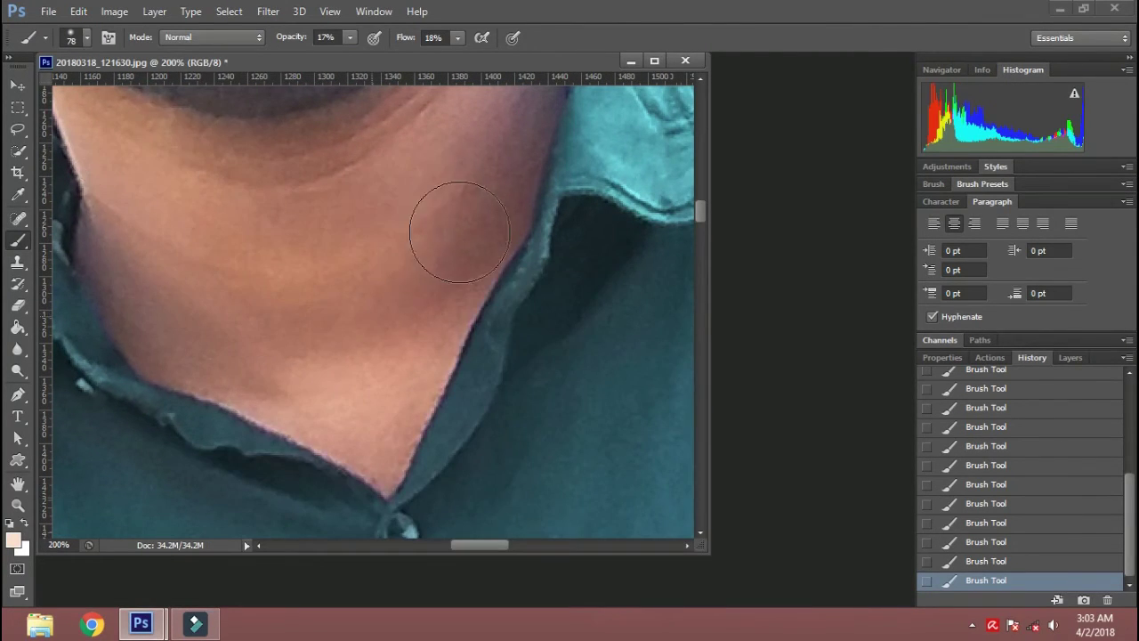
- Work over the neck and collar V, then zoom out and back in on the belt
{"action": "left_click_drag", "start_coordinate": [381, 226], "coordinate": [489, 223]}
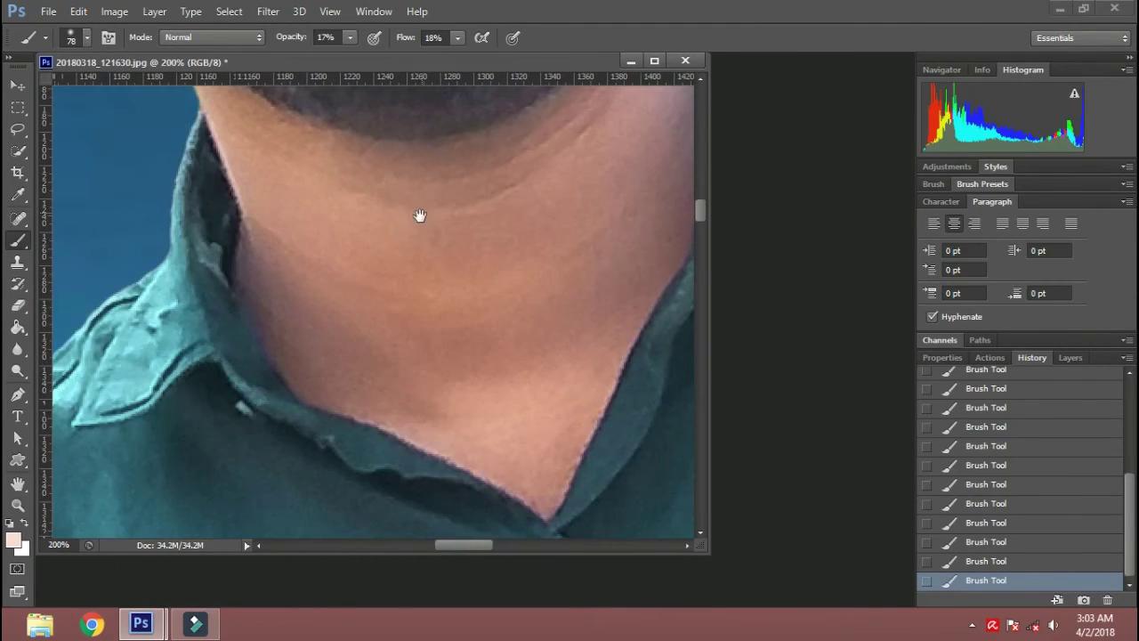
{"action": "left_click_drag", "start_coordinate": [295, 287], "coordinate": [419, 216]}
{"action": "scroll", "coordinate": [472, 356], "scroll_direction": "up", "scroll_amount": 3}
{"action": "scroll", "coordinate": [483, 374], "scroll_direction": "up", "scroll_amount": 2}
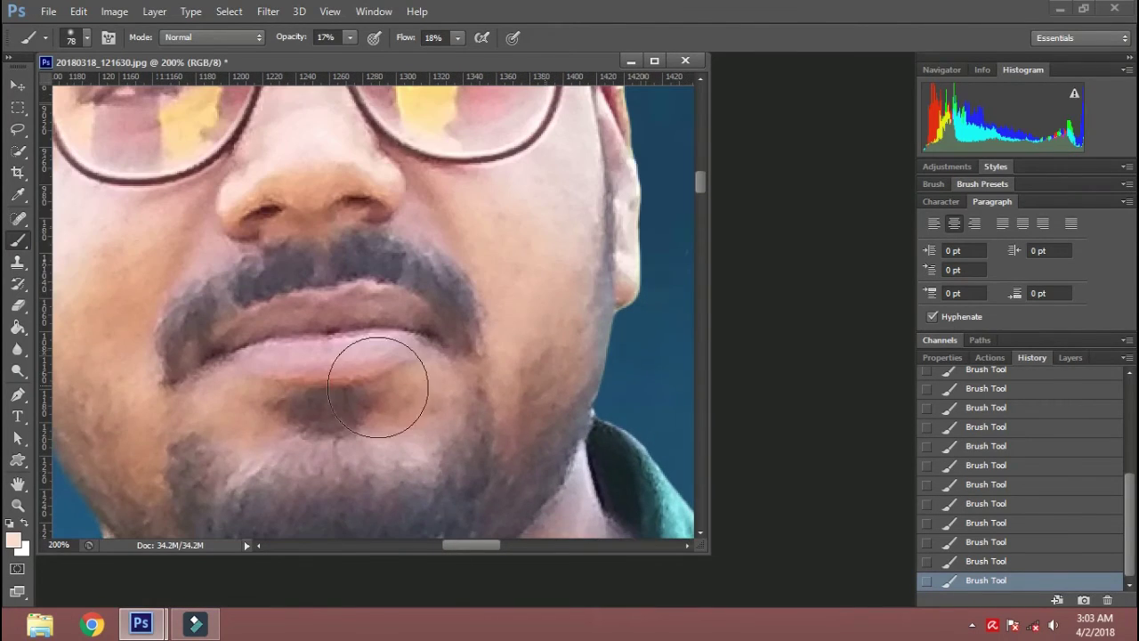
{"action": "scroll", "coordinate": [272, 249], "scroll_direction": "up", "scroll_amount": 1}
{"action": "scroll", "coordinate": [407, 389], "scroll_direction": "up", "scroll_amount": 3}
{"action": "scroll", "coordinate": [237, 254], "scroll_direction": "up", "scroll_amount": 2}
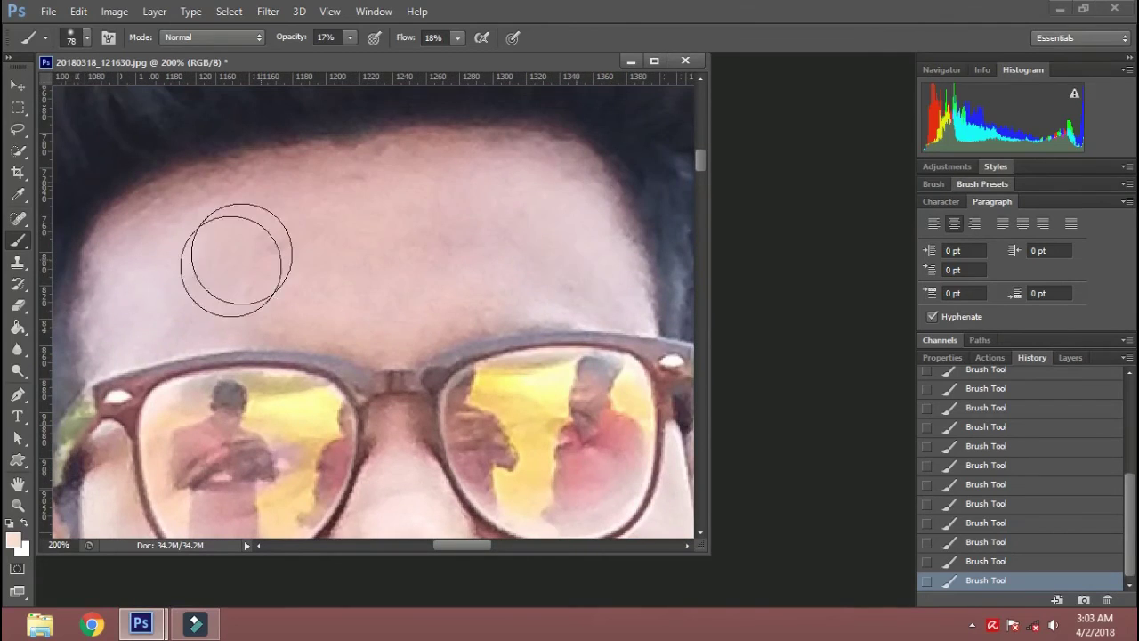
{"action": "key", "text": "ctrl+minus"}
{"action": "key", "text": "ctrl+minus"}
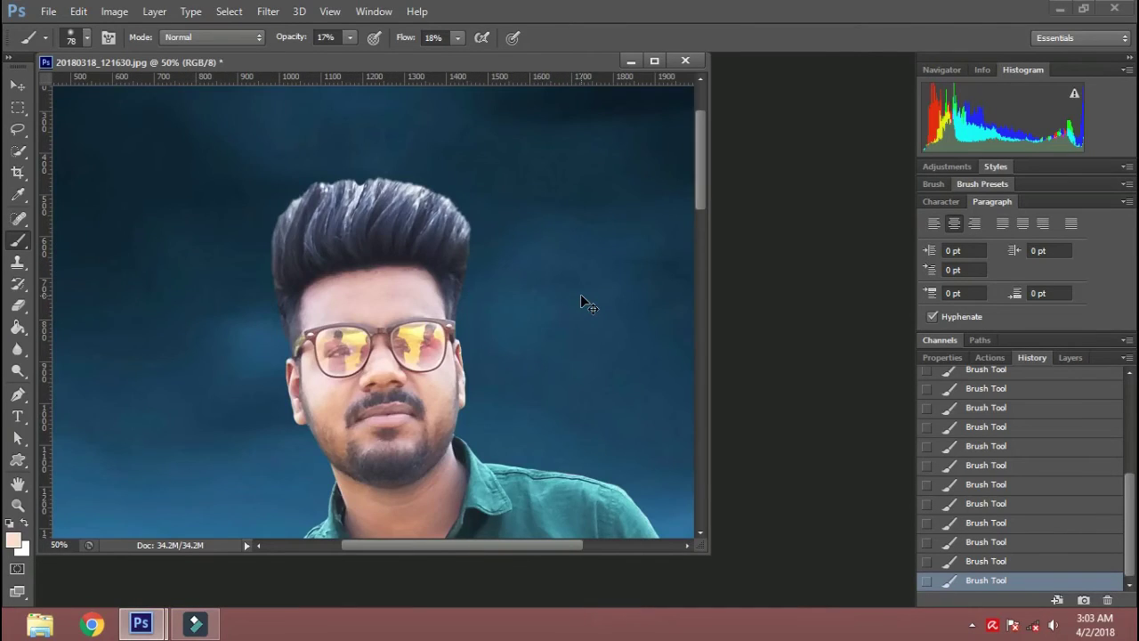
{"action": "key", "text": "ctrl+minus"}
{"action": "key", "text": "ctrl+minus"}
{"action": "key", "text": "ctrl+minus"}
{"action": "key", "text": "ctrl+minus"}
{"action": "key", "text": "ctrl+minus"}
{"action": "key", "text": "ctrl+plus"}
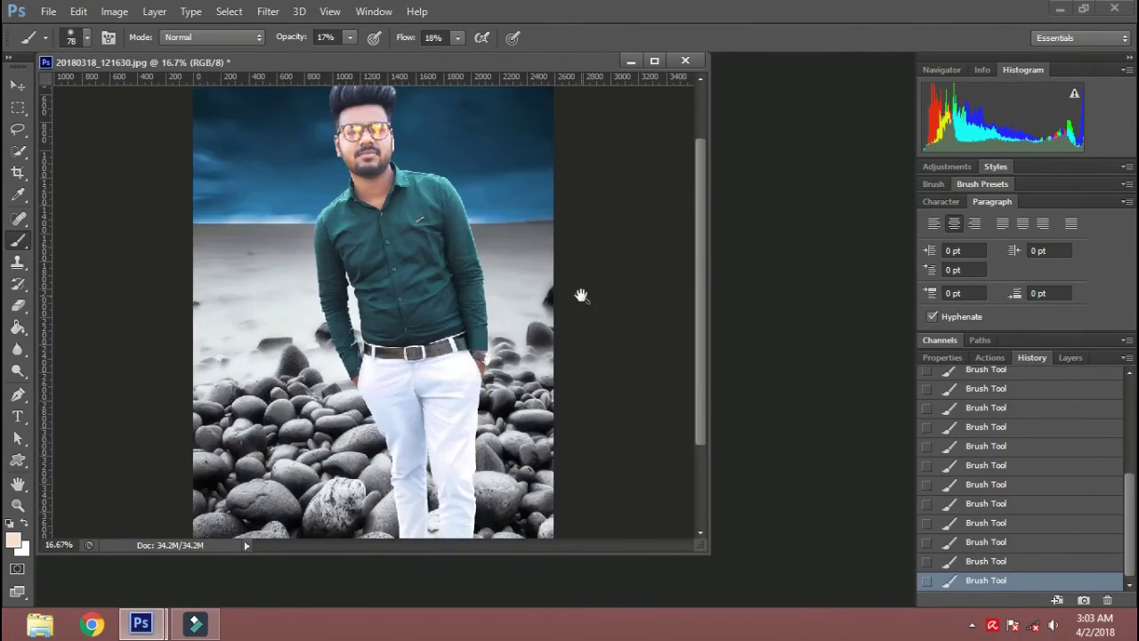
{"action": "key", "text": "ctrl+plus"}
{"action": "key", "text": "ctrl+plus"}
{"action": "key", "text": "ctrl+plus"}
{"action": "key", "text": "ctrl+plus"}
{"action": "key", "text": "ctrl+plus"}
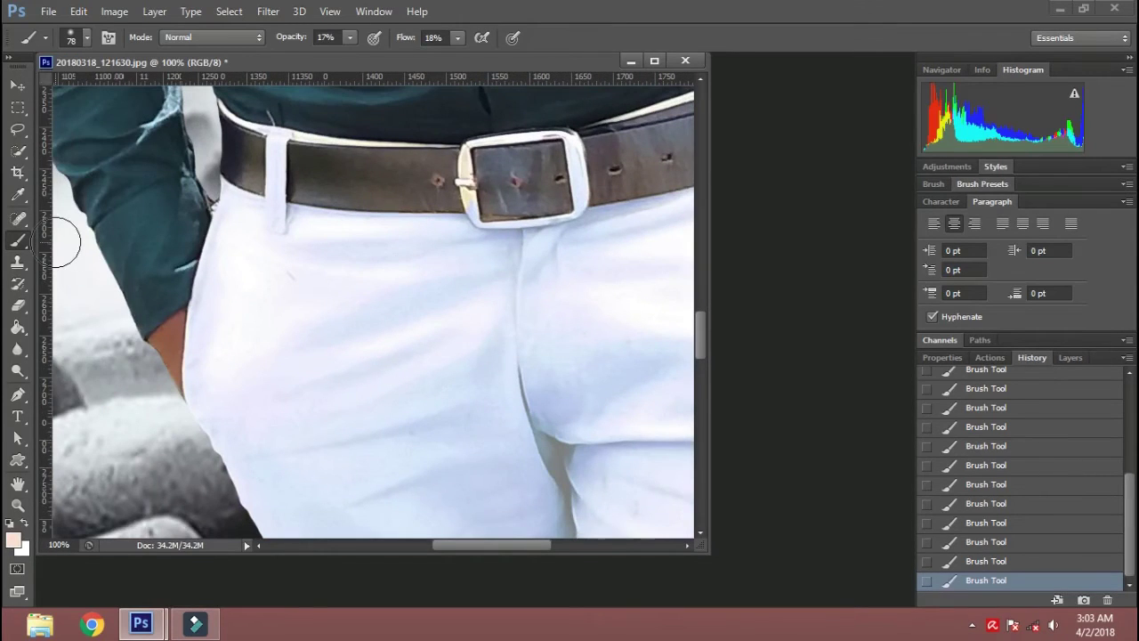
- Quick-select the hand at the left trouser pocket, lift the Curves midtones, and deselect
{"action": "left_click", "coordinate": [16, 155]}
{"action": "left_click", "coordinate": [171, 336]}
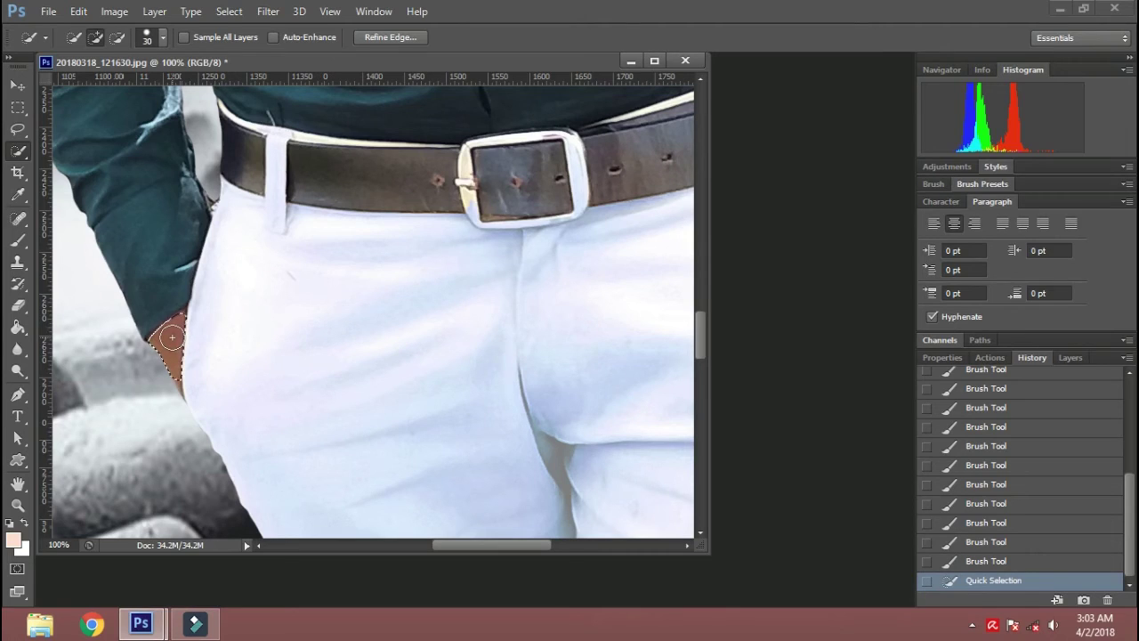
{"action": "key", "text": "ctrl+m"}
{"action": "left_click_drag", "start_coordinate": [935, 250], "coordinate": [924, 230]}
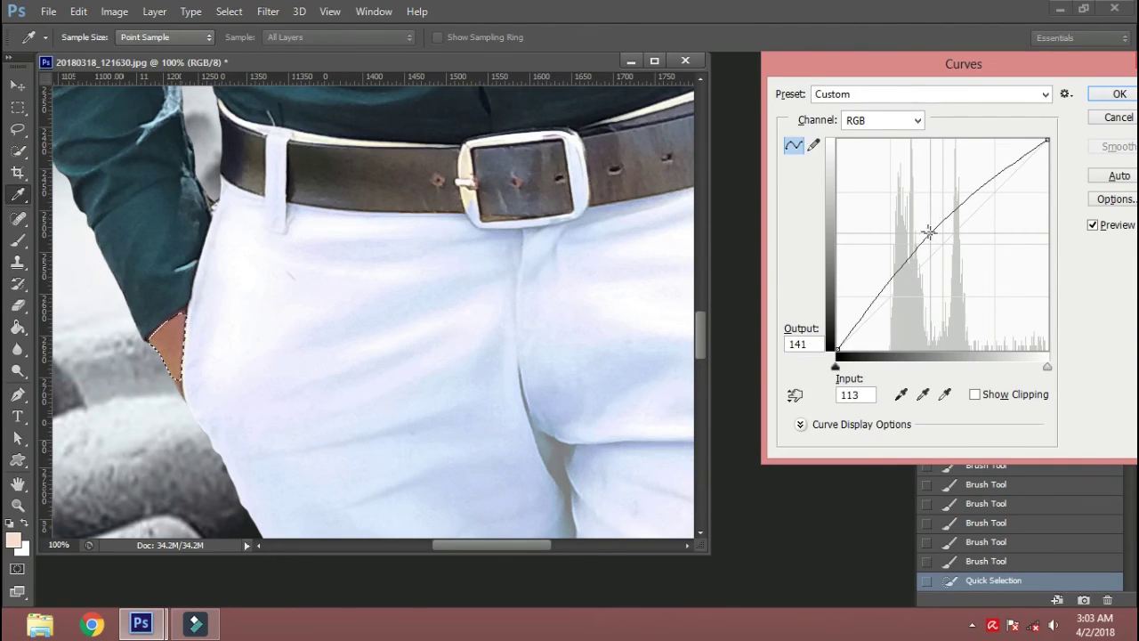
{"action": "left_click", "coordinate": [1108, 98]}
{"action": "key", "text": "m"}
{"action": "left_click", "coordinate": [169, 368]}
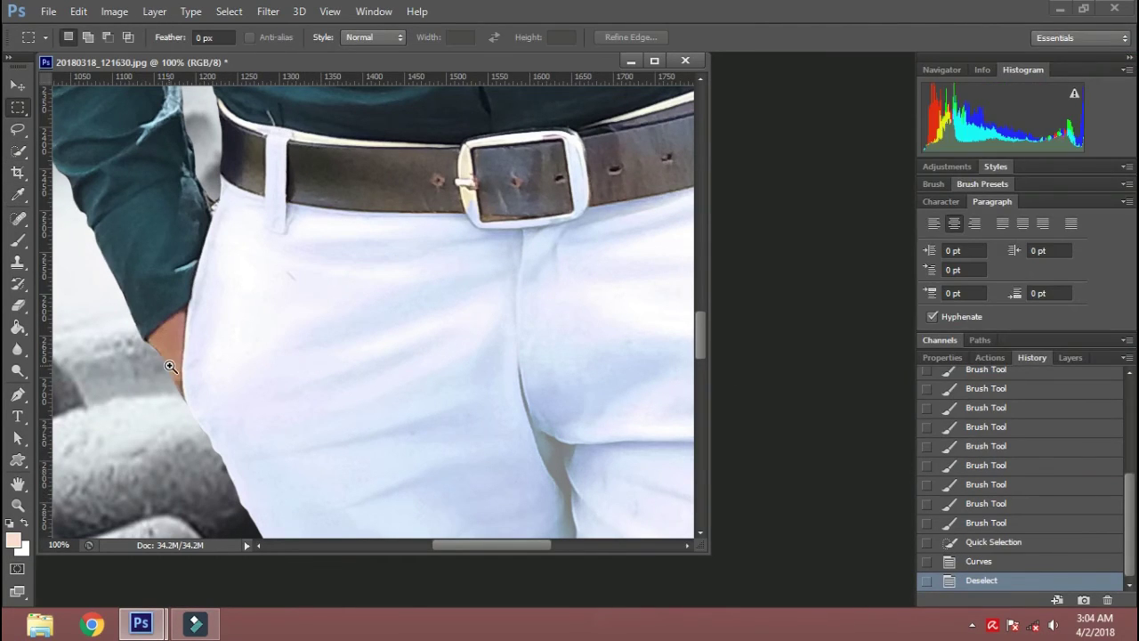
{"action": "scroll", "coordinate": [169, 368], "scroll_direction": "up", "scroll_amount": 3}
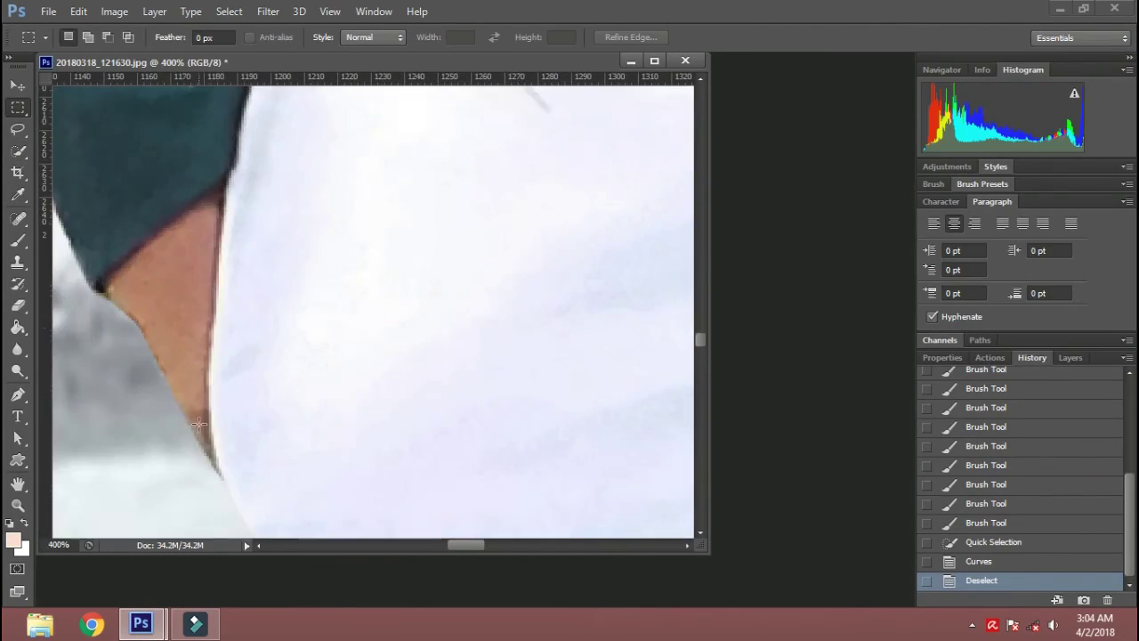
- Dab peach skin tone up the hand edge to the sleeve with an 8 px brush
{"action": "left_click", "coordinate": [18, 241]}
{"action": "right_click", "coordinate": [381, 265]}
{"action": "left_click_drag", "start_coordinate": [408, 299], "coordinate": [401, 299]}
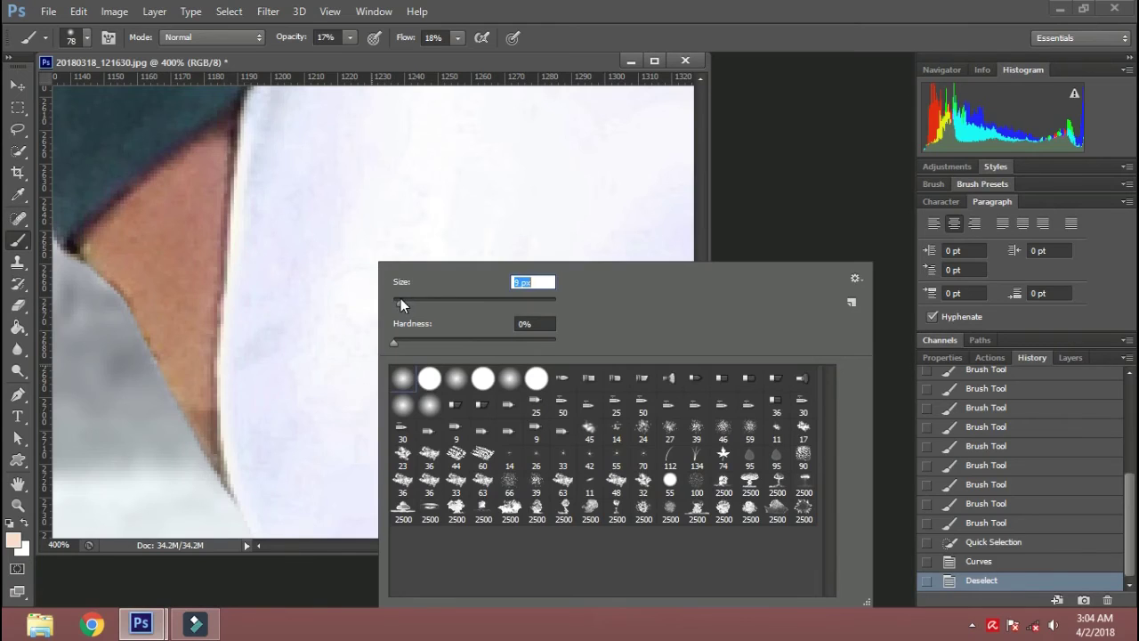
{"action": "left_click", "coordinate": [201, 418]}
{"action": "left_click", "coordinate": [204, 411]}
{"action": "left_click", "coordinate": [204, 400]}
{"action": "left_click", "coordinate": [202, 376]}
{"action": "left_click", "coordinate": [192, 351]}
{"action": "left_click", "coordinate": [176, 331]}
{"action": "left_click", "coordinate": [164, 314]}
{"action": "left_click", "coordinate": [193, 404]}
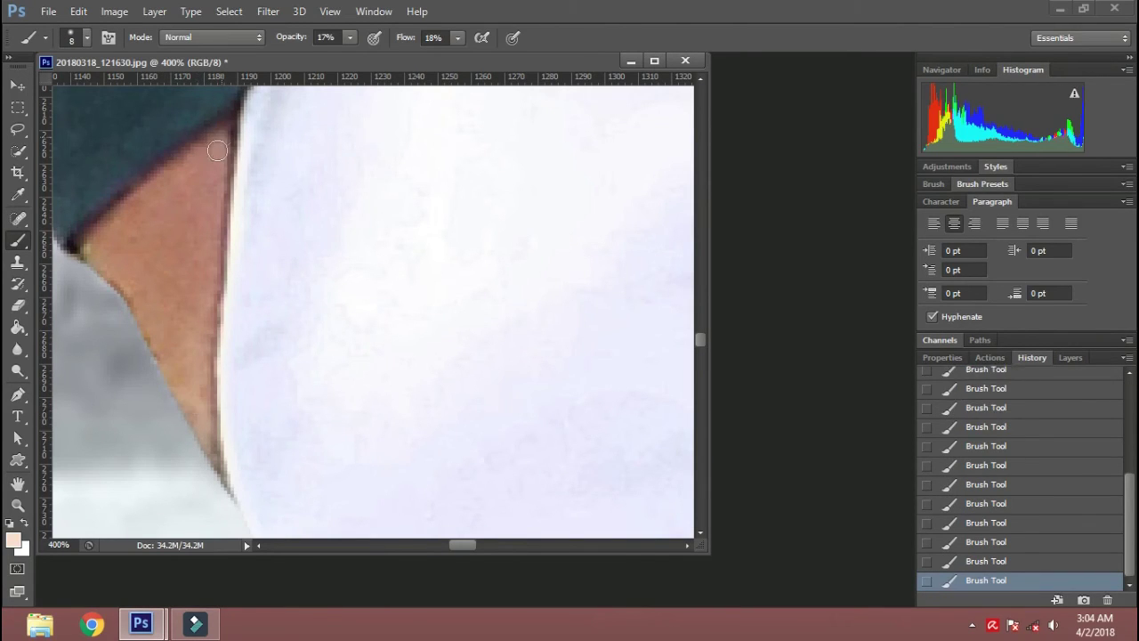
- Set the brush to 21 px and pan over to the wrist beside the watch
{"action": "right_click", "coordinate": [190, 214]}
{"action": "double_click", "coordinate": [345, 235]}
{"action": "type", "text": "21"}
{"action": "key", "text": "Return"}
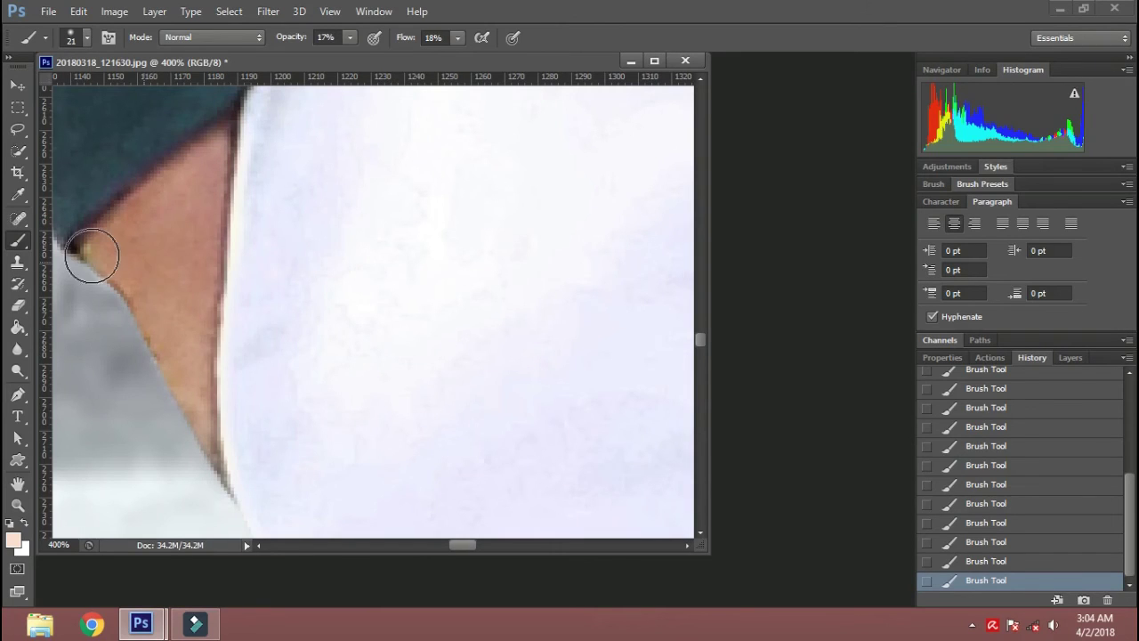
{"action": "scroll", "coordinate": [101, 216], "scroll_direction": "right", "scroll_amount": 5}
{"action": "scroll", "coordinate": [472, 298], "scroll_direction": "right", "scroll_amount": 5}
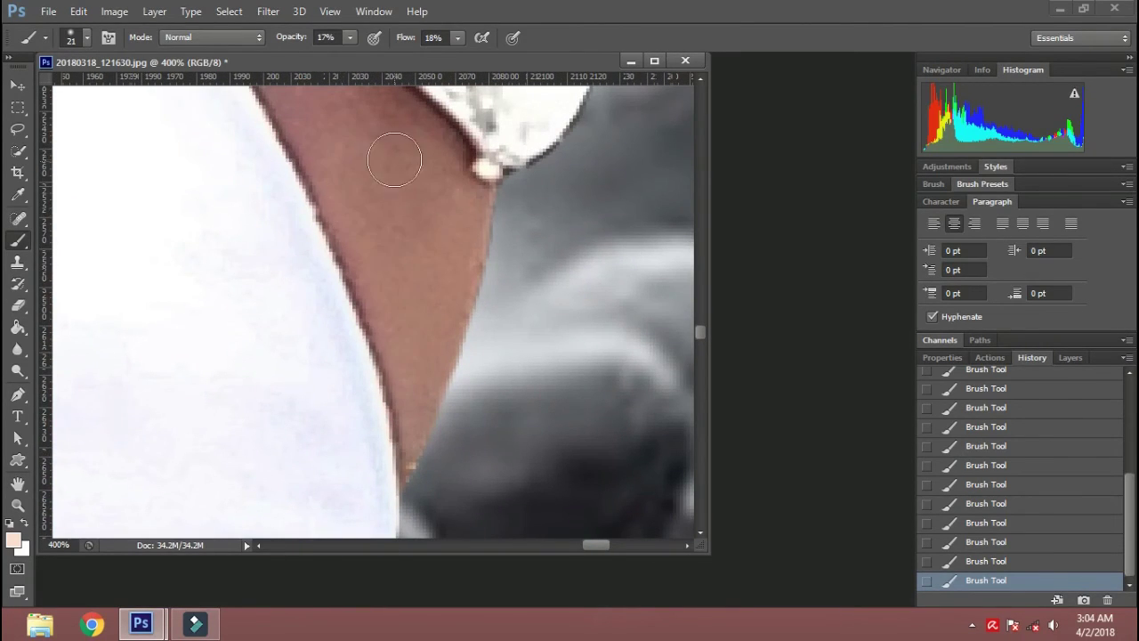
{"action": "scroll", "coordinate": [394, 160], "scroll_direction": "up", "scroll_amount": 3}
{"action": "scroll", "coordinate": [394, 160], "scroll_direction": "left", "scroll_amount": 3}
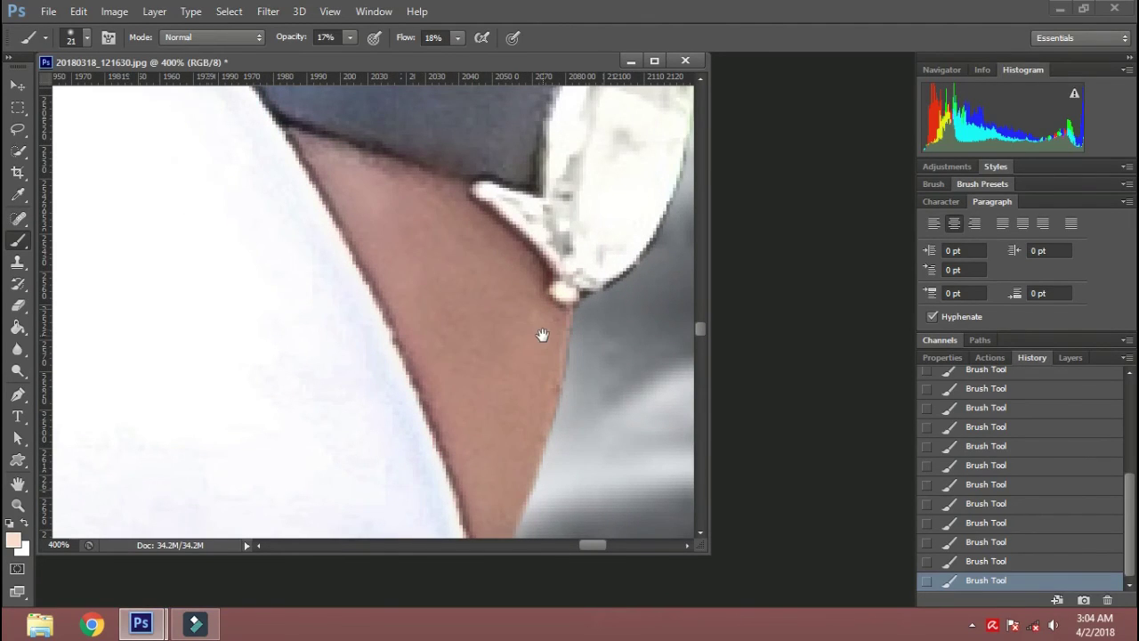
{"action": "scroll", "coordinate": [542, 335], "scroll_direction": "down", "scroll_amount": 3}
{"action": "scroll", "coordinate": [478, 399], "scroll_direction": "up", "scroll_amount": 4}
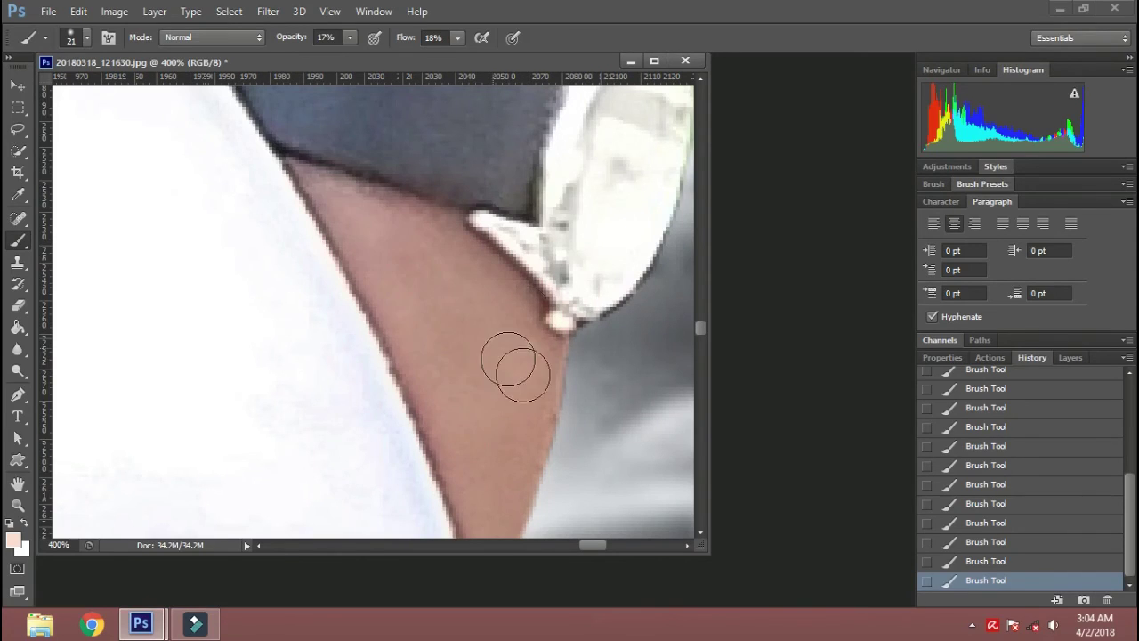
{"action": "scroll", "coordinate": [516, 356], "scroll_direction": "up", "scroll_amount": 3}
{"action": "scroll", "coordinate": [578, 307], "scroll_direction": "up", "scroll_amount": 3}
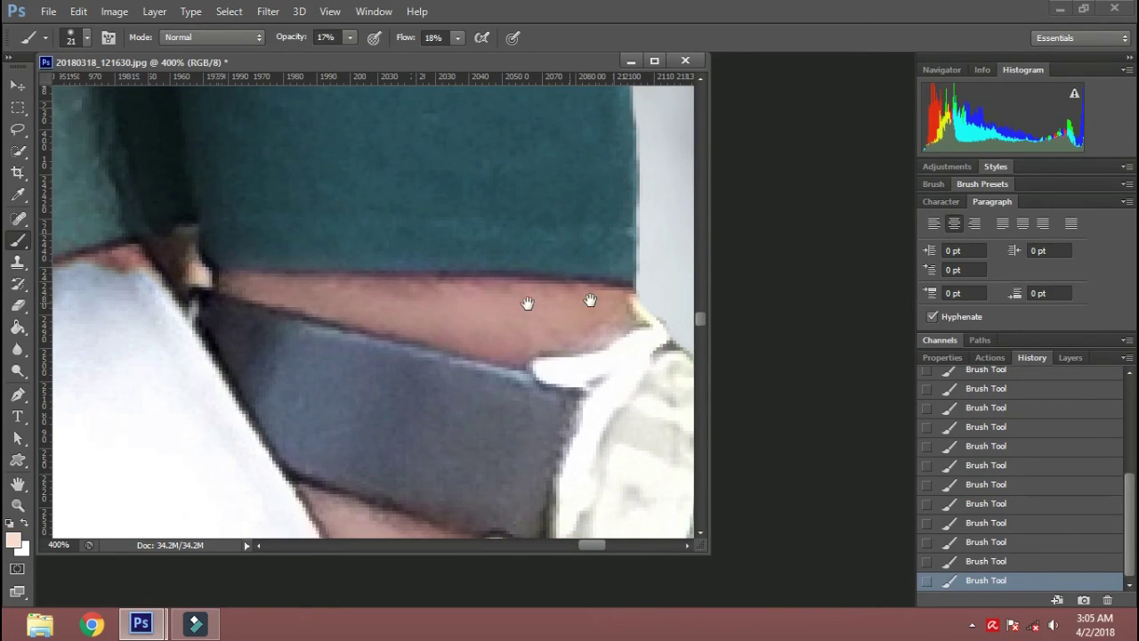
{"action": "scroll", "coordinate": [527, 303], "scroll_direction": "left", "scroll_amount": 5}
- Clone white fabric over the pink fringe on the trouser edge near the wrist, then zoom out
{"action": "left_click", "coordinate": [18, 262]}
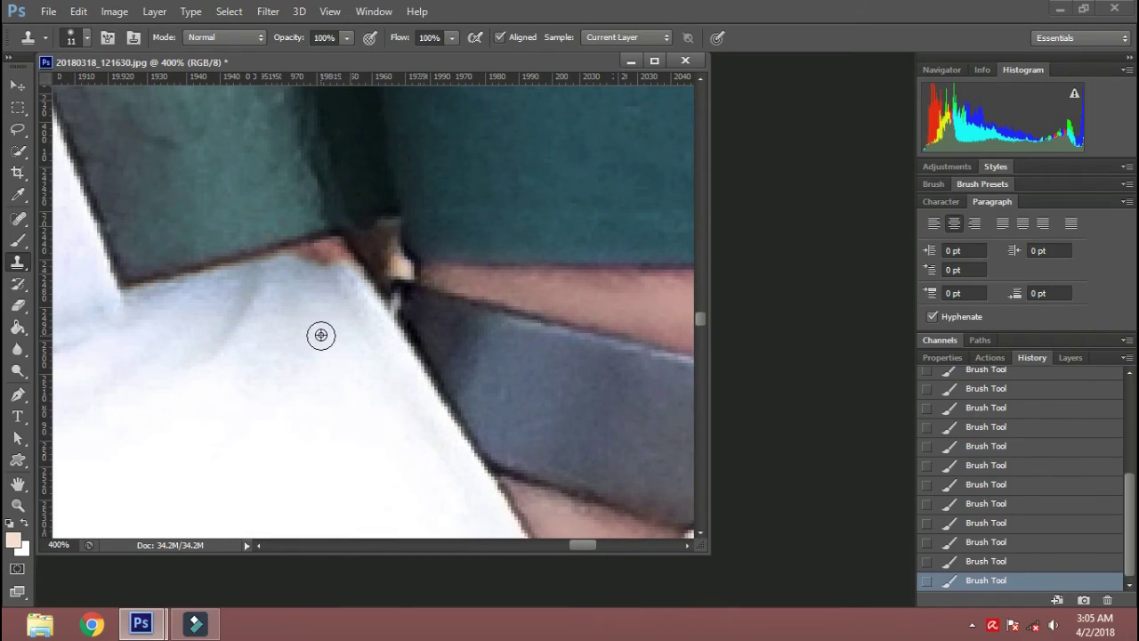
{"action": "mouse_move", "coordinate": [324, 282]}
{"action": "left_mouse_down"}
{"action": "mouse_move", "coordinate": [344, 277]}
{"action": "mouse_move", "coordinate": [250, 272]}
{"action": "left_mouse_up"}
{"action": "key", "text": "ctrl+z"}
{"action": "left_click", "coordinate": [296, 270], "text": "alt"}
{"action": "scroll", "coordinate": [548, 186], "scroll_direction": "down", "scroll_amount": 3}
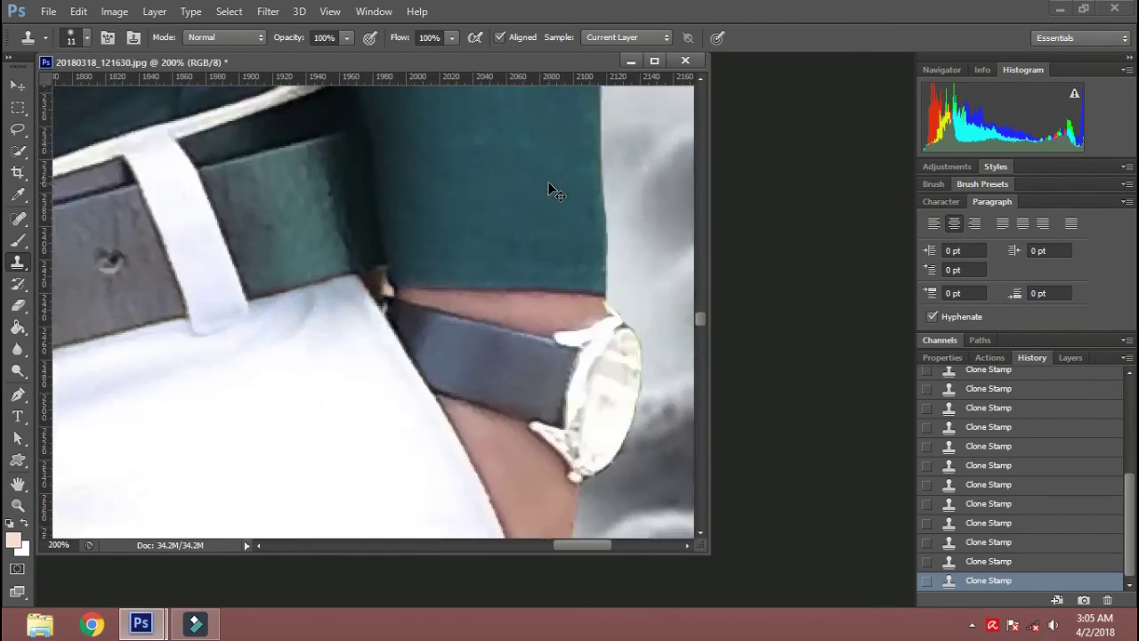
{"action": "scroll", "coordinate": [548, 187], "scroll_direction": "down", "scroll_amount": 3}
{"action": "scroll", "coordinate": [548, 187], "scroll_direction": "down", "scroll_amount": 4}
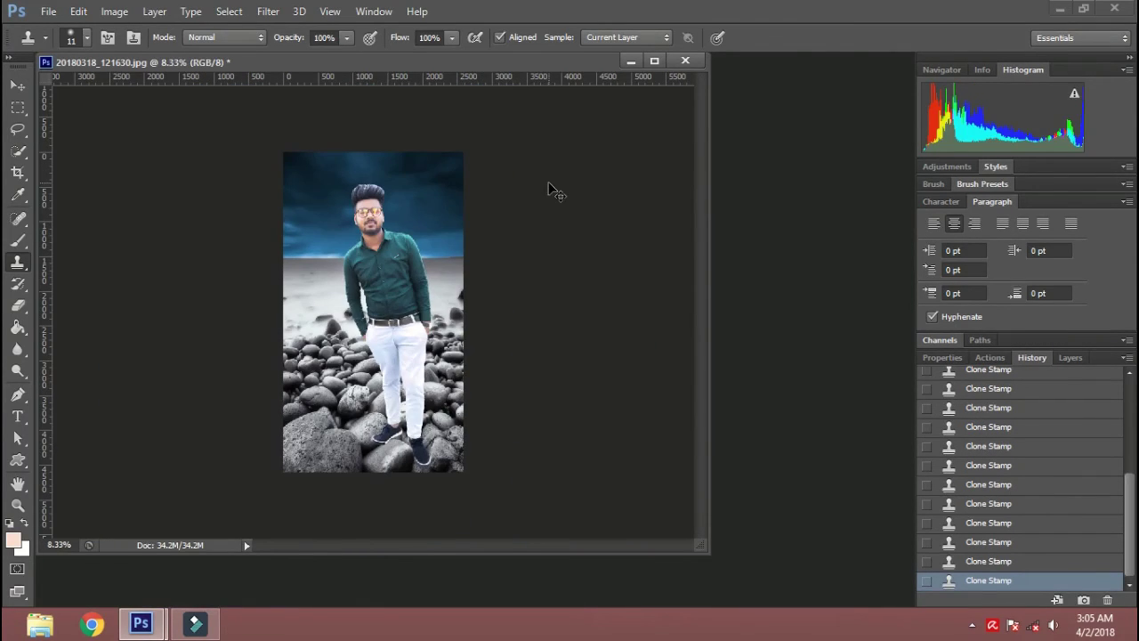
- Save the composite over 20180318_121630.jpg at maximum JPEG quality 12
{"action": "key", "text": "ctrl+shift+s"}
{"action": "left_click", "coordinate": [779, 330]}
{"action": "left_click", "coordinate": [520, 243]}
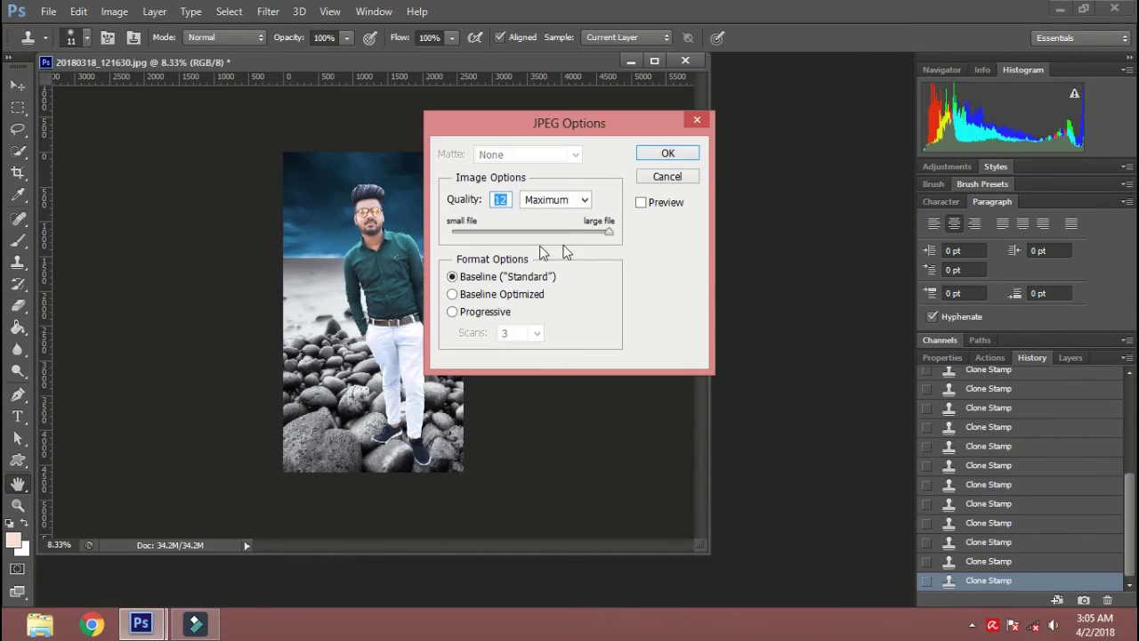
{"action": "left_click", "coordinate": [668, 154]}
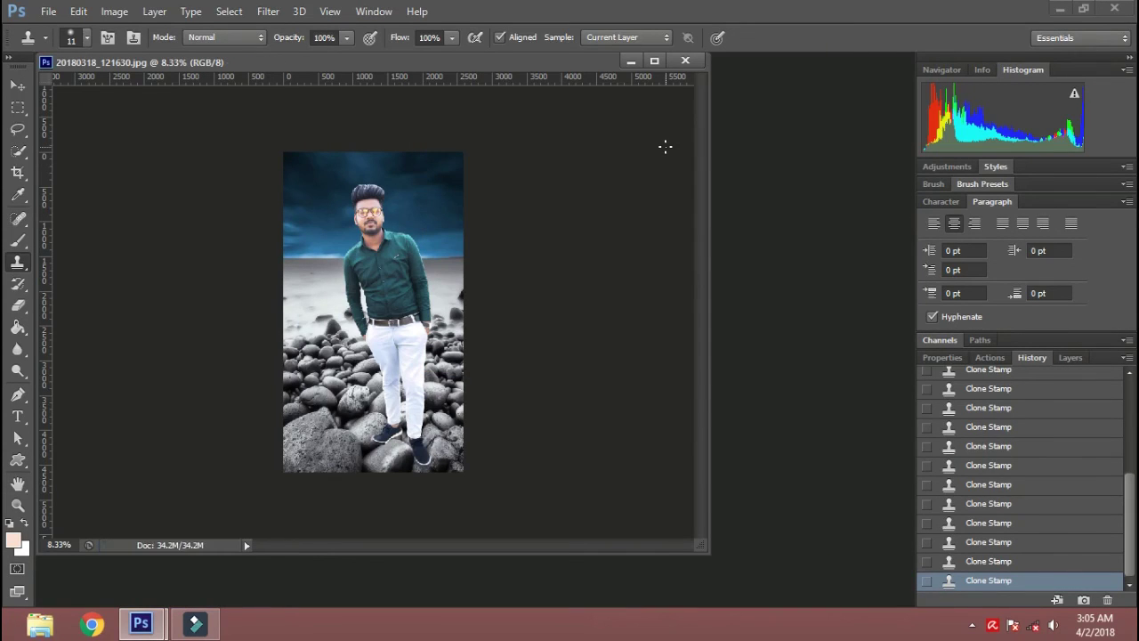
- Close the finished document and bring up the Open file browser
{"action": "left_click", "coordinate": [692, 64]}
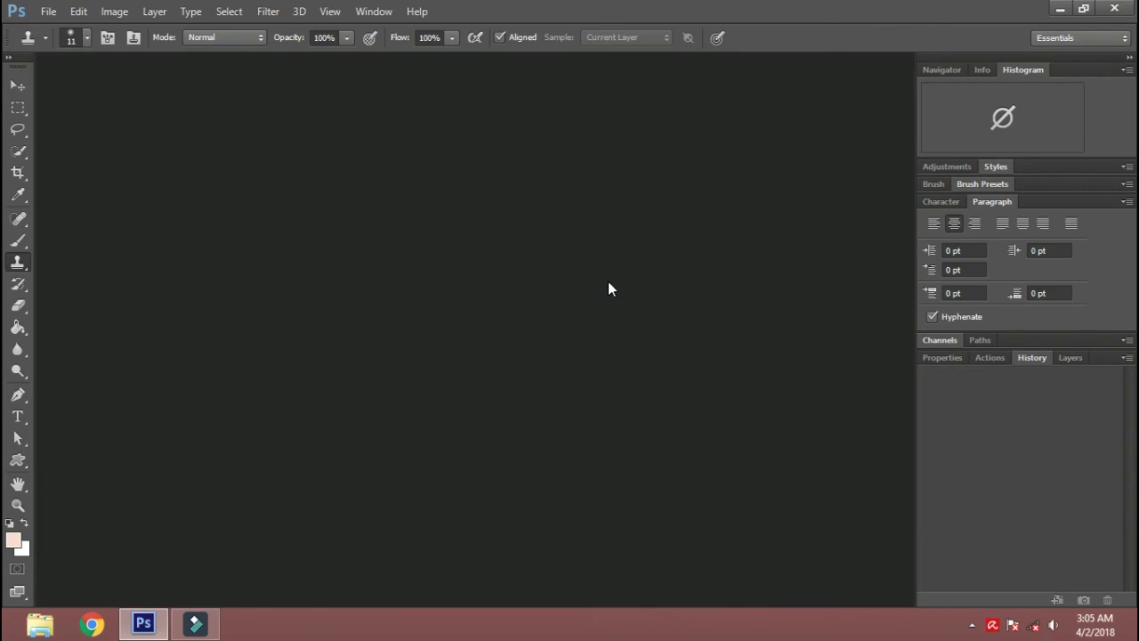
{"action": "key", "text": "ctrl+o"}
{"action": "scroll", "coordinate": [681, 400], "scroll_direction": "down", "scroll_amount": 2}
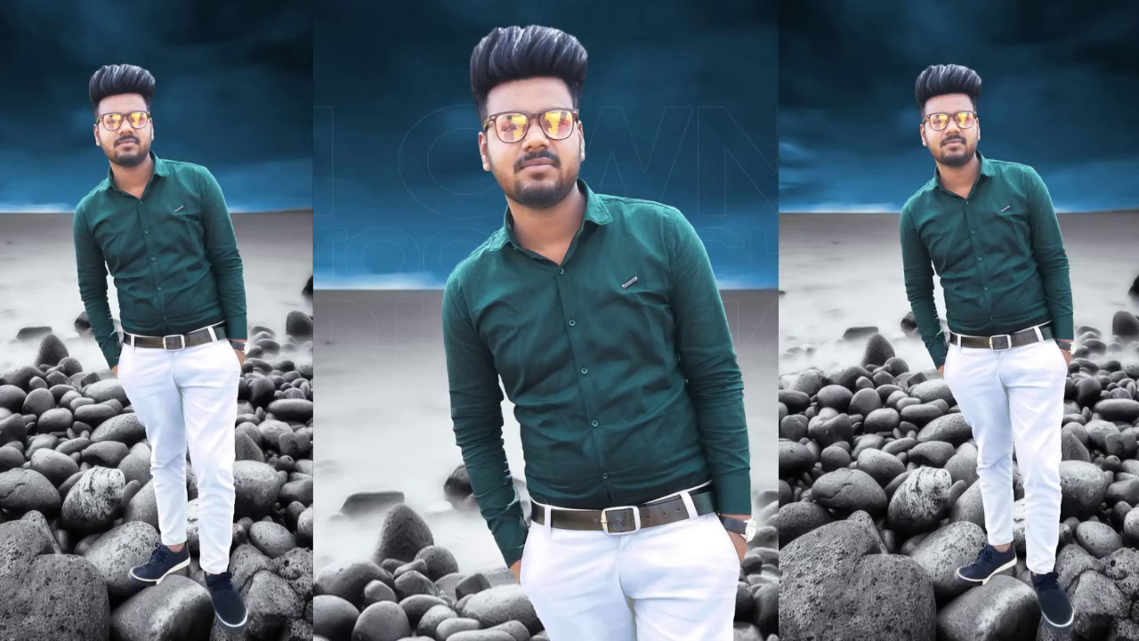